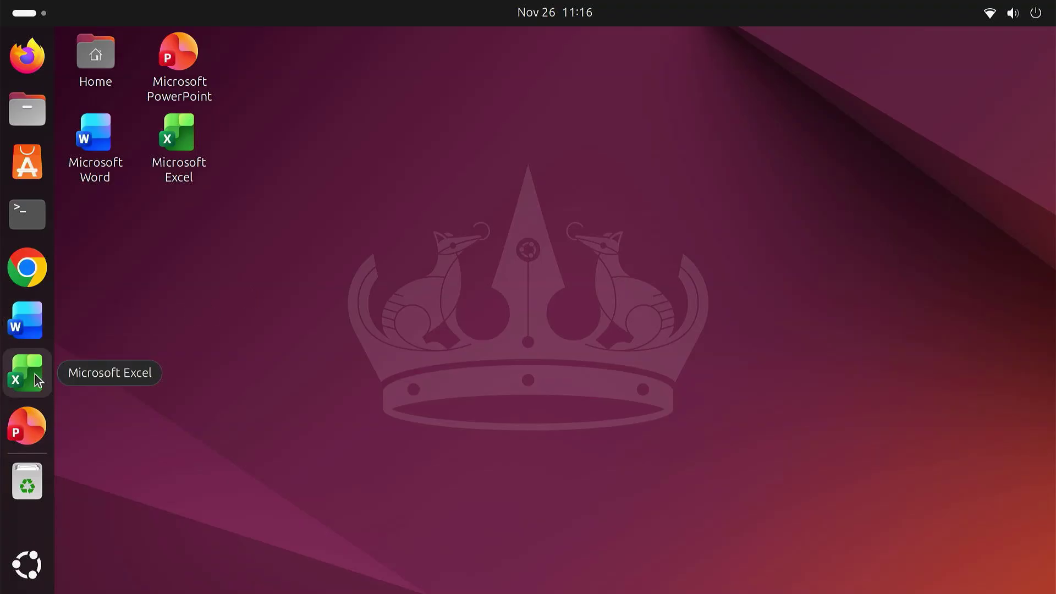
Open and close the Excel and PowerPoint web apps, then start a Word document from Class News
left_click(49, 385)
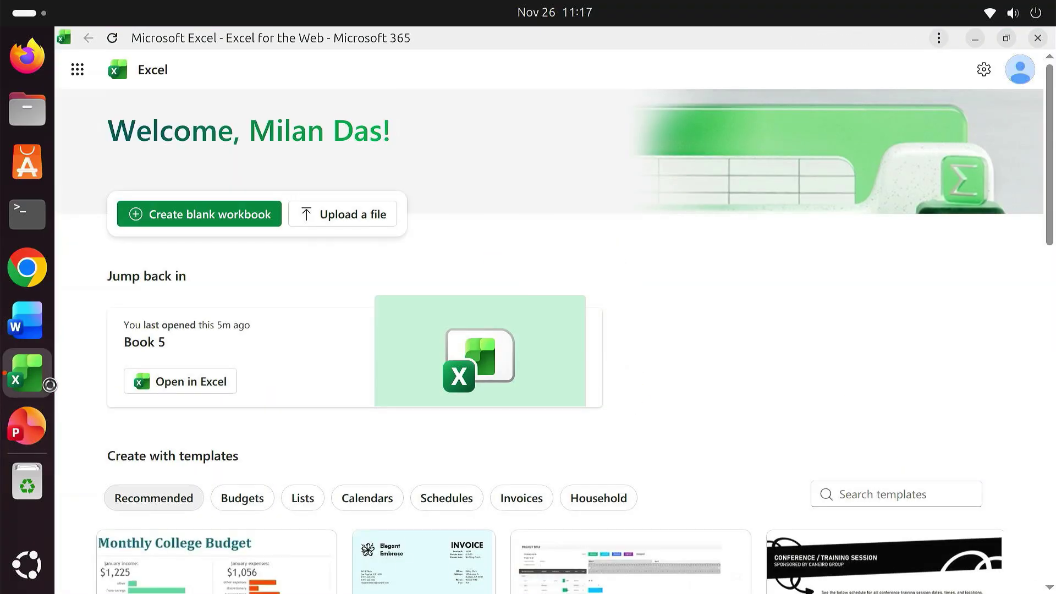
left_click(1038, 38)
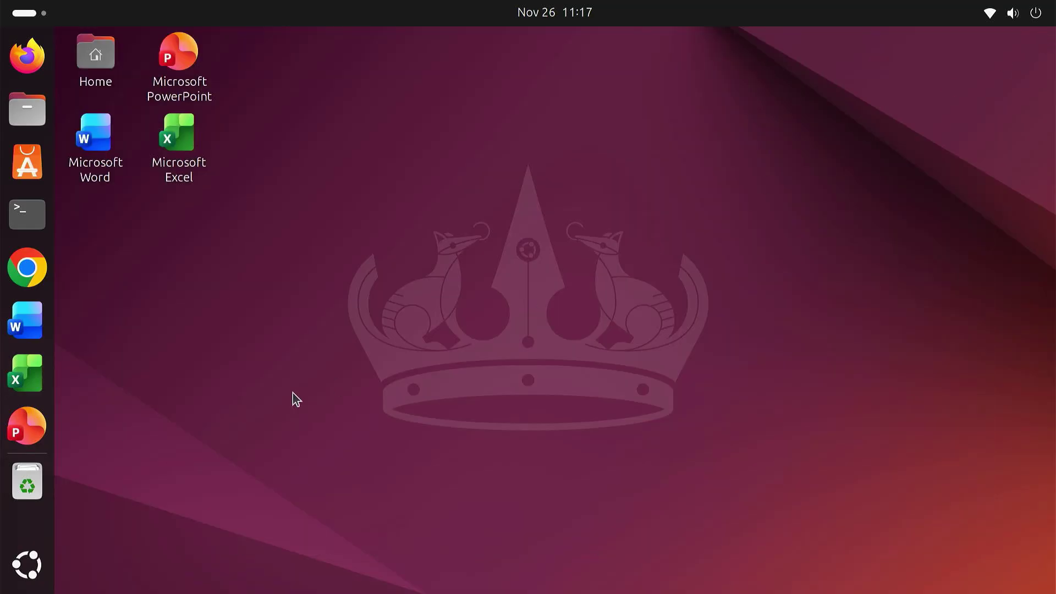
left_click(50, 426)
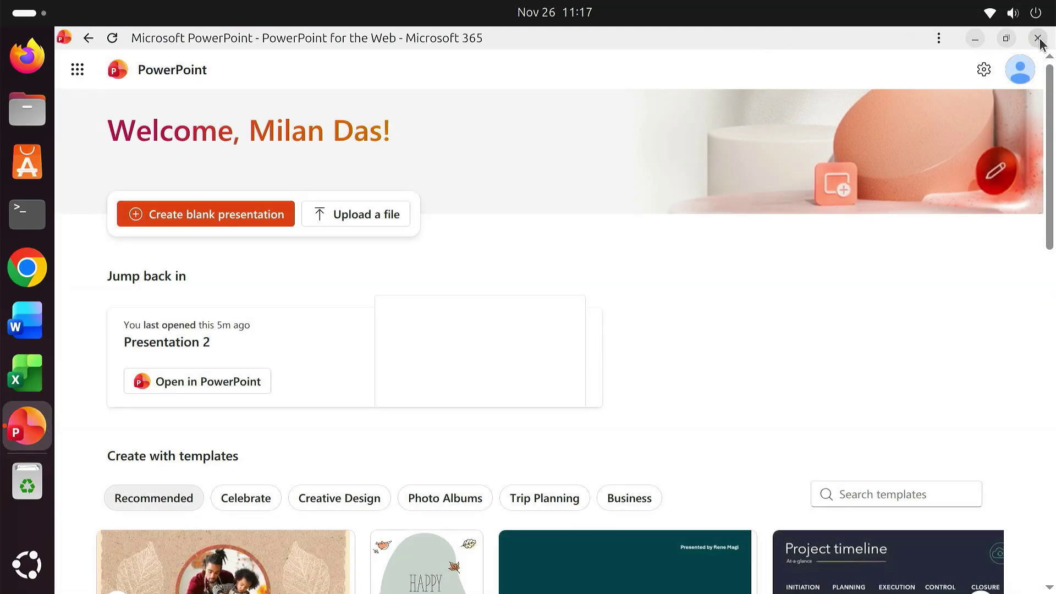
left_click(1037, 38)
left_click(35, 324)
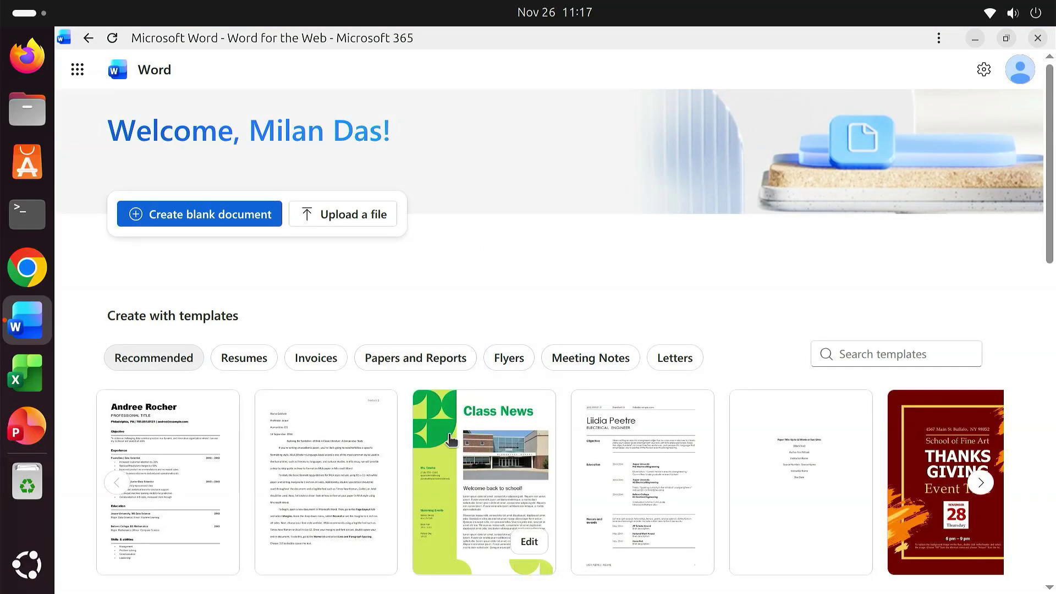
left_click(468, 449)
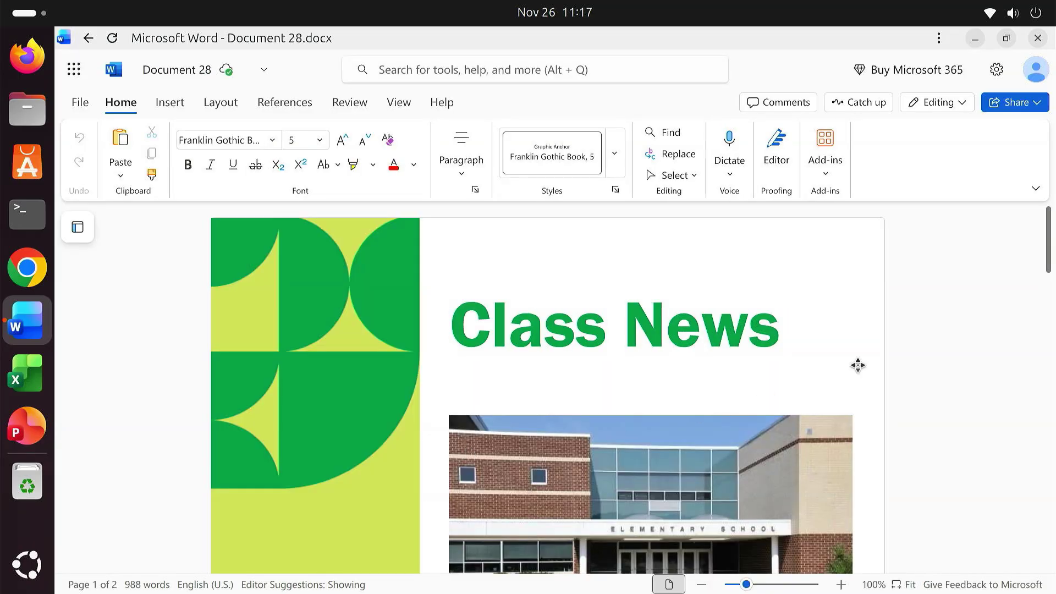
scroll(1044, 240, "down", 5)
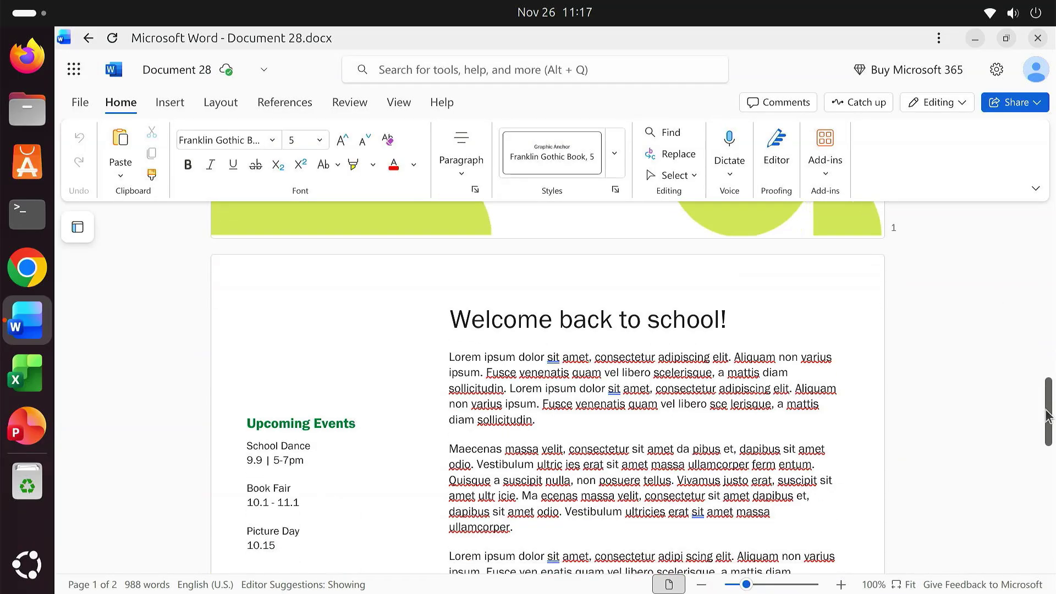
scroll(1048, 416, "down", 5)
scroll(1035, 463, "down", 5)
scroll(1029, 495, "down", 5)
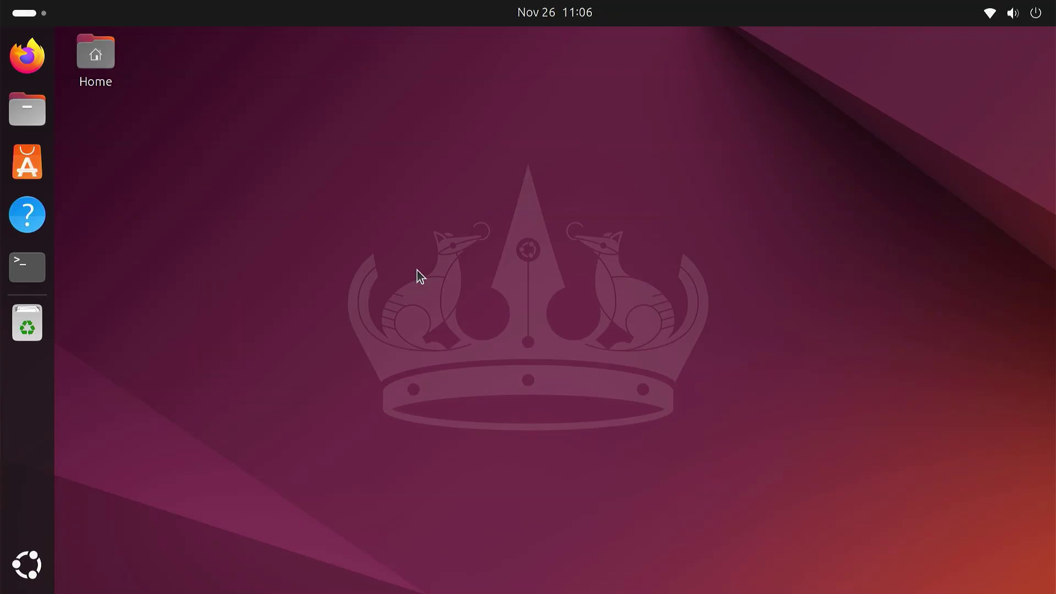
Download the 64-bit .deb Chrome package (117.9 MB) from google.com/chrome in Firefox
left_click(33, 57)
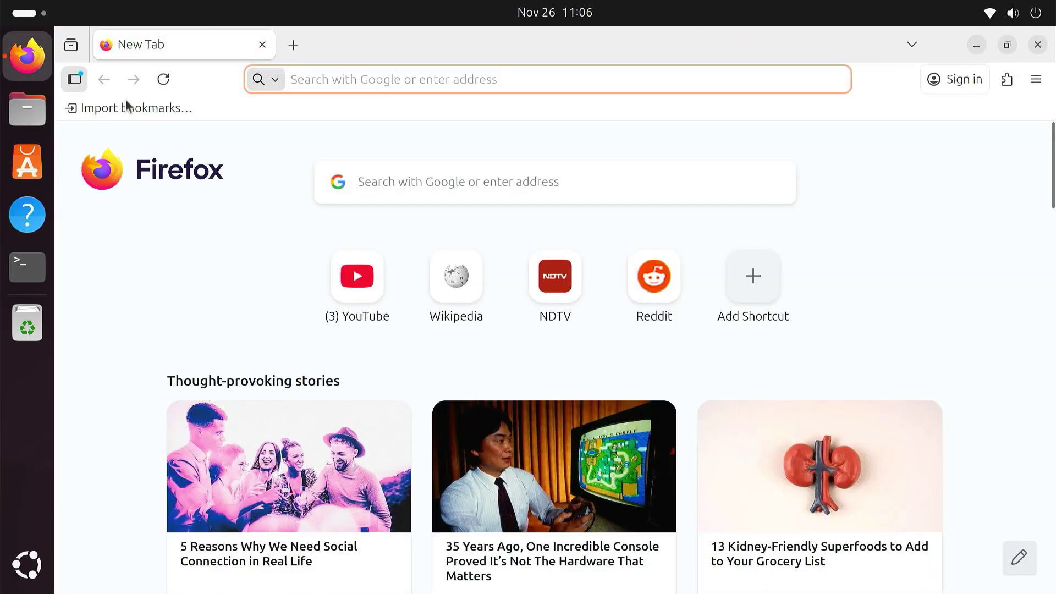
type("goo")
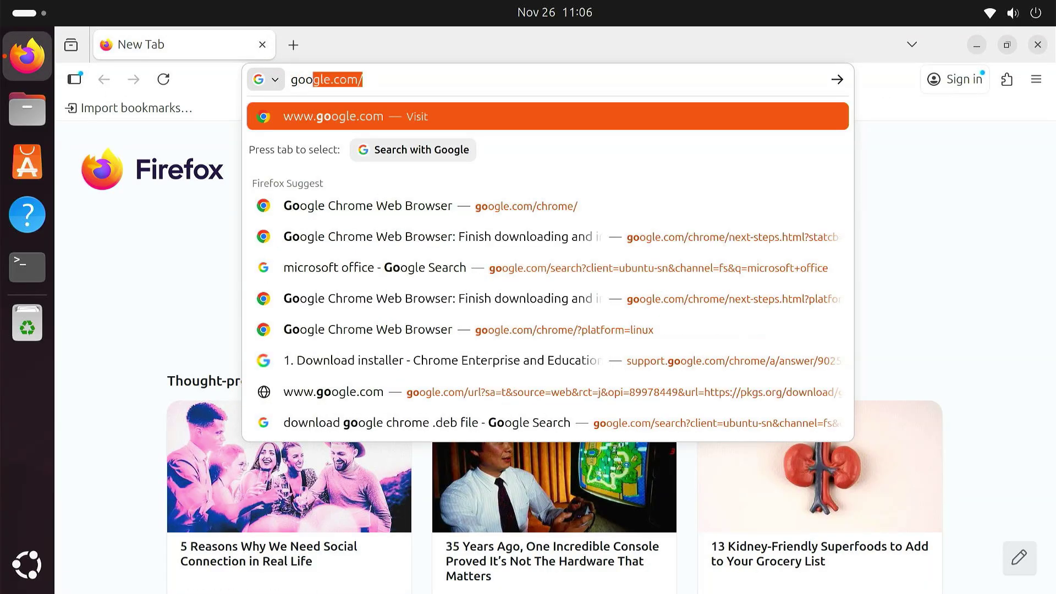
type("gle.com/chrome")
key("Return")
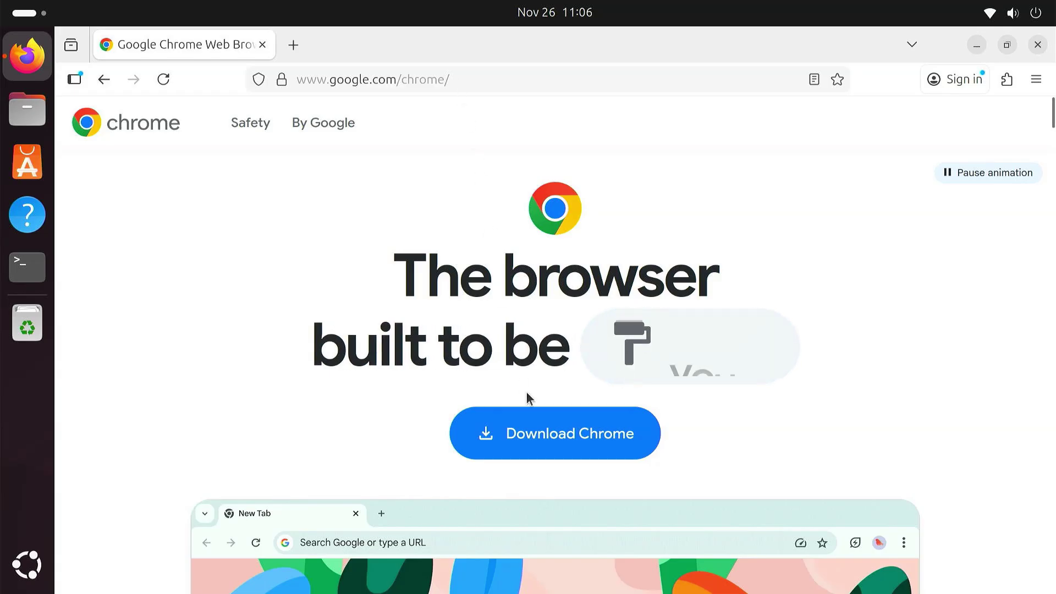
left_click(584, 453)
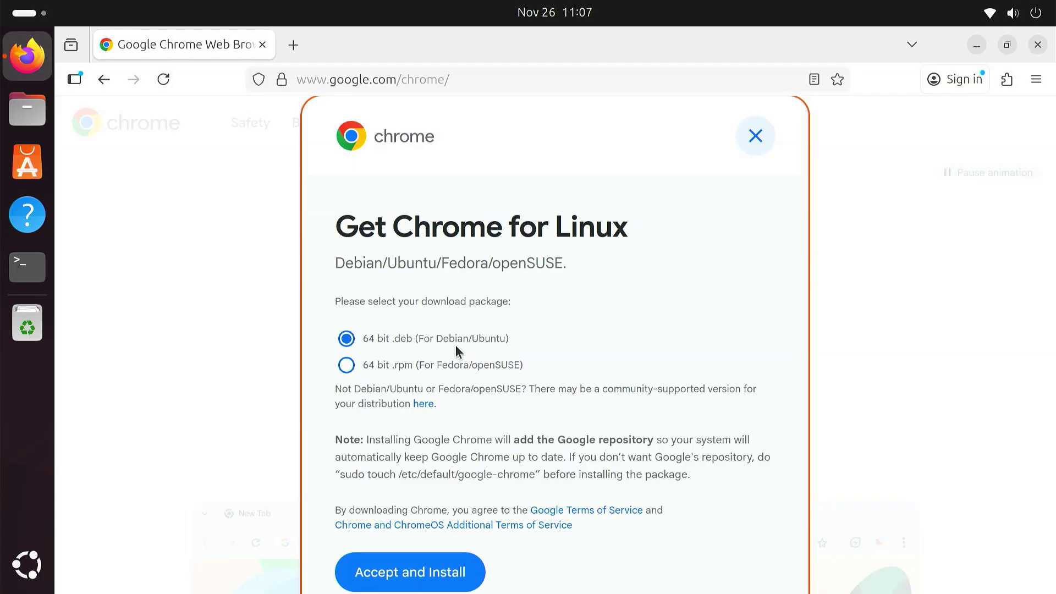
left_click(408, 580)
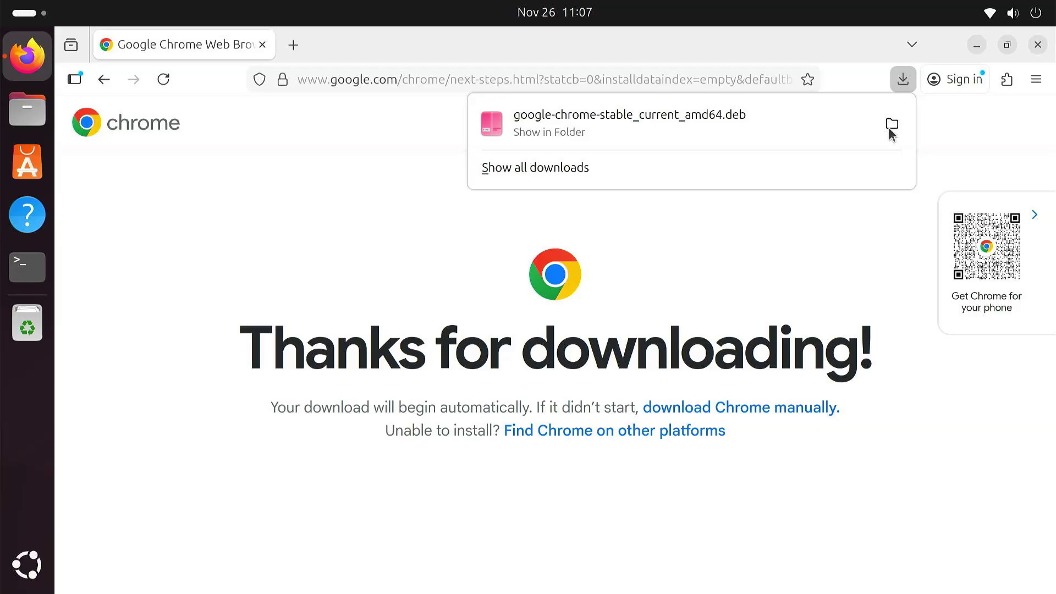
Install google-chrome-stable from the downloaded .deb through App Center, authorising with the password
left_click(892, 124)
left_click(1038, 45)
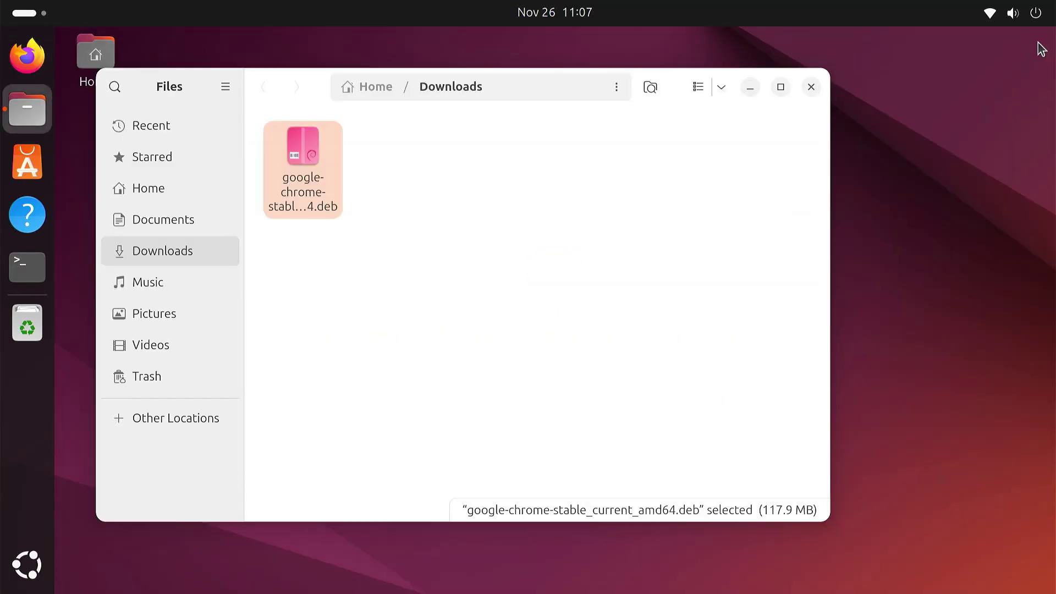
double_click(309, 166)
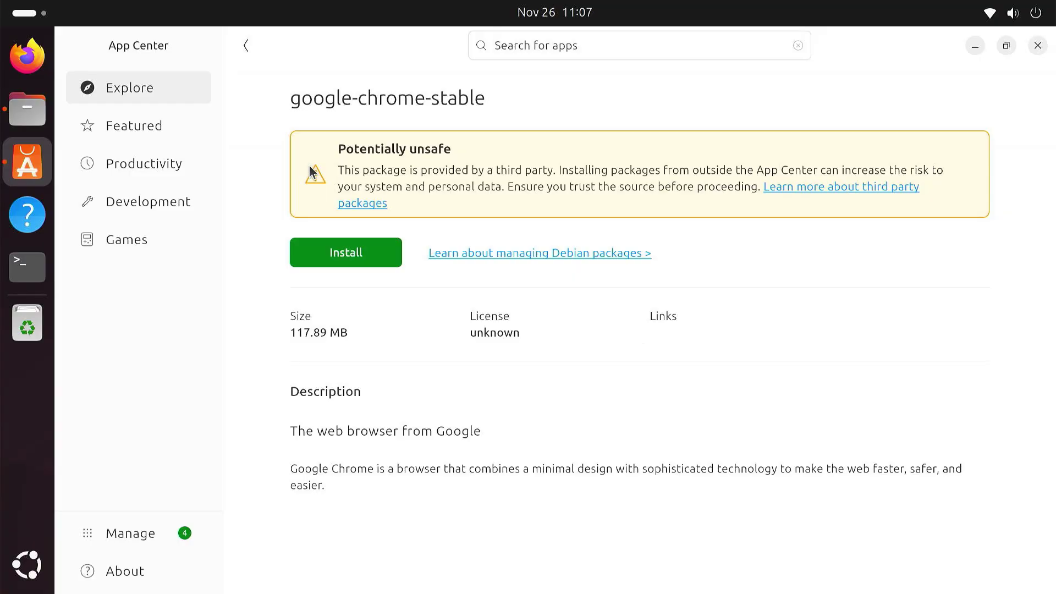
left_click(376, 260)
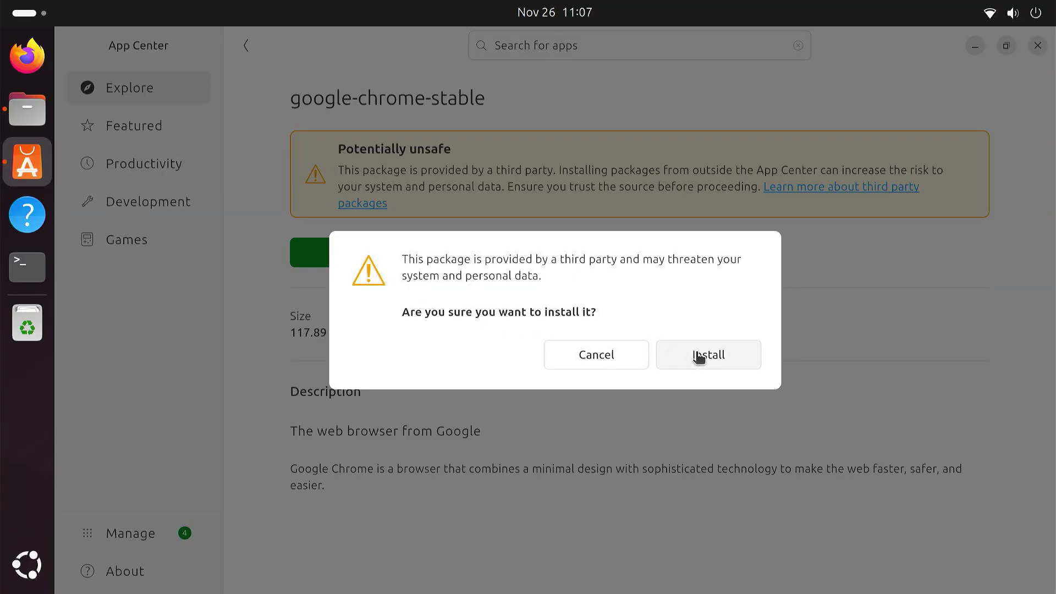
left_click(696, 355)
type("********")
key("Return")
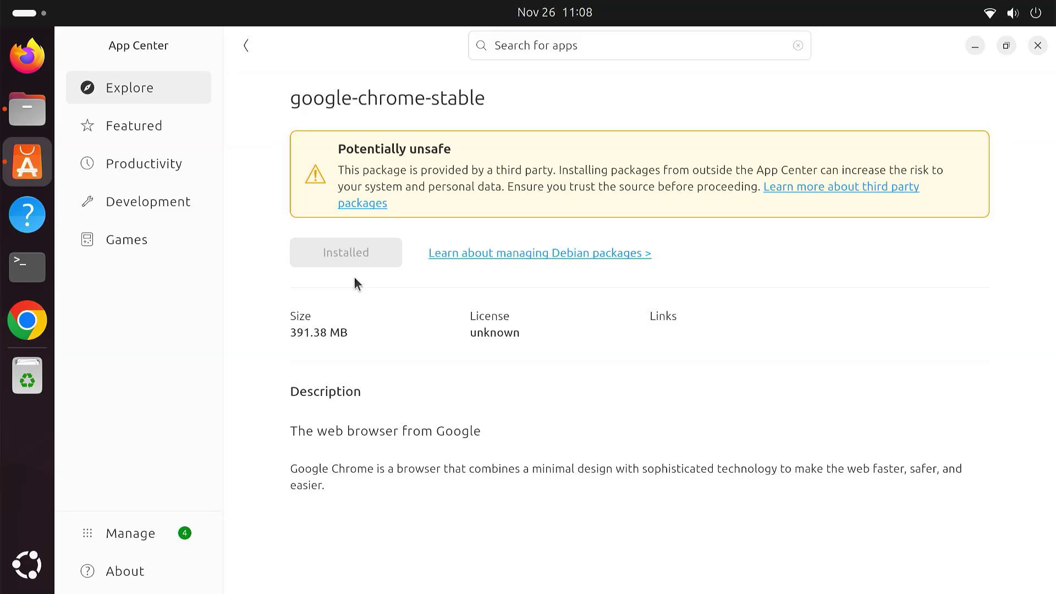
Close App Center and the Downloads window, launch Chrome, and go to office.com
left_click(1036, 45)
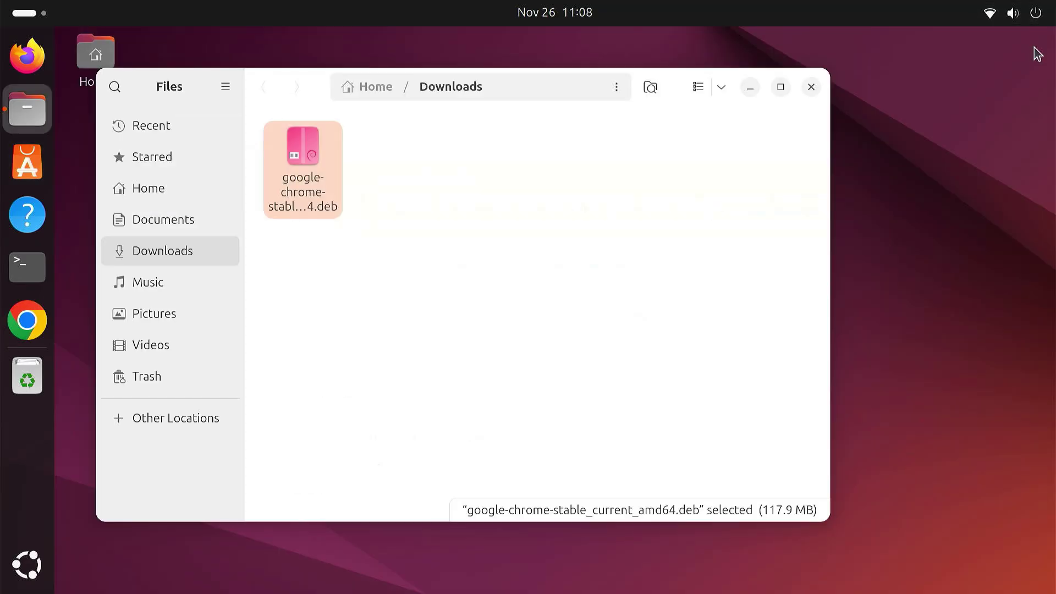
left_click(811, 87)
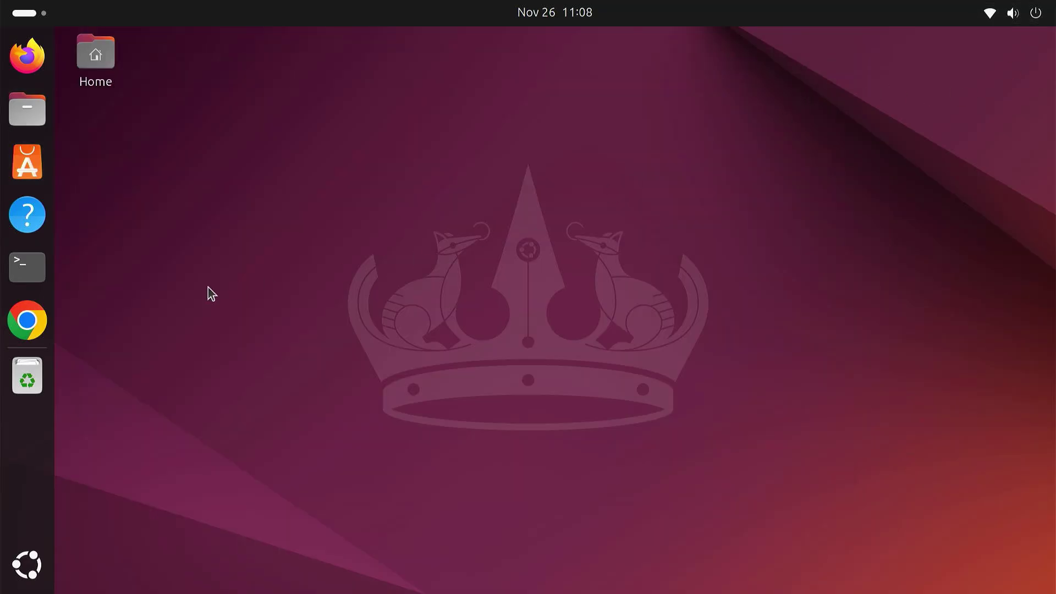
left_click(38, 326)
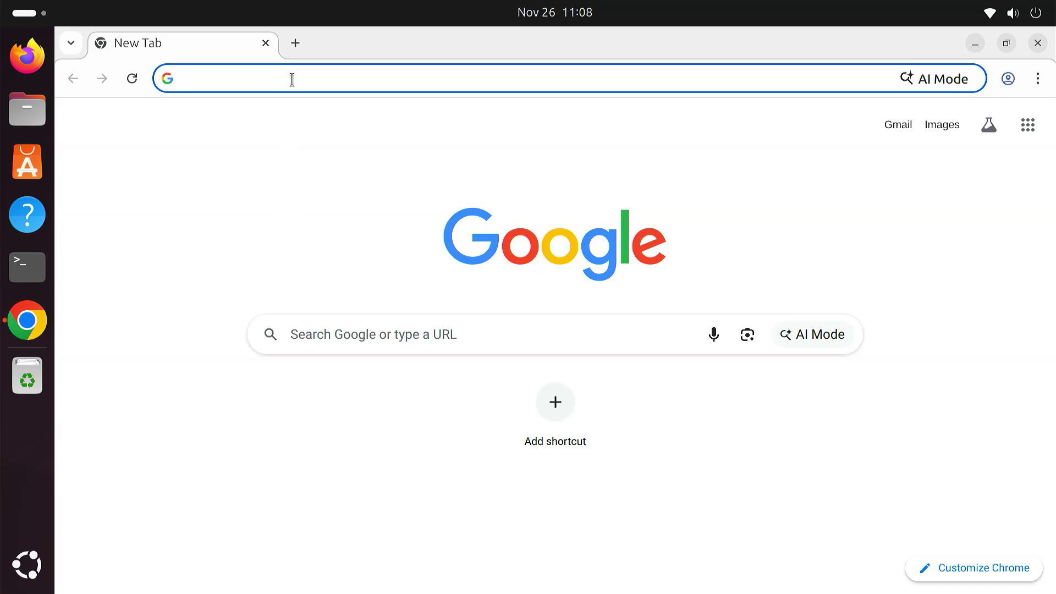
type("office.com")
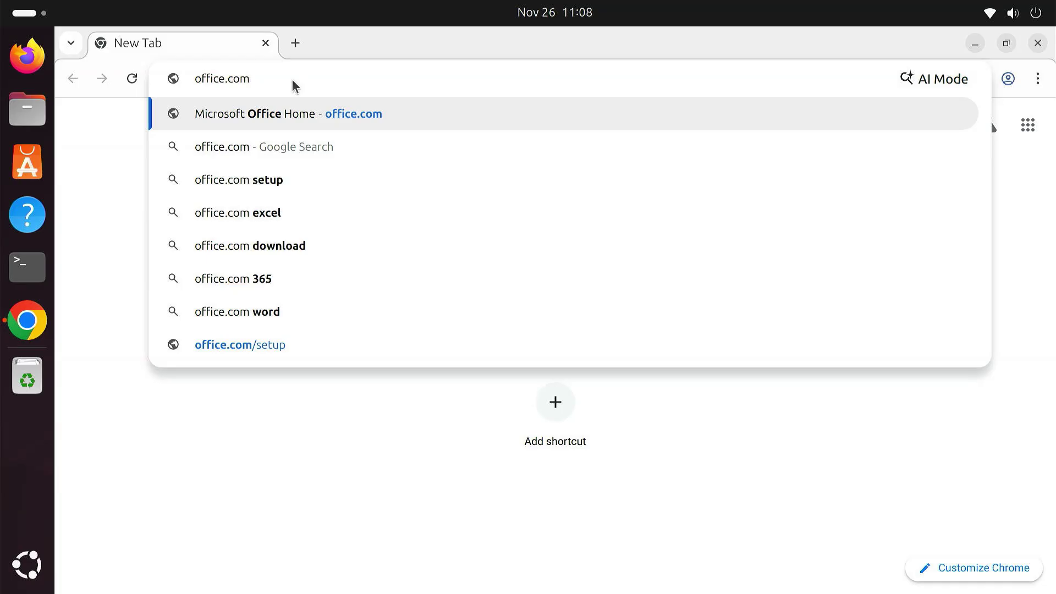
key("Return")
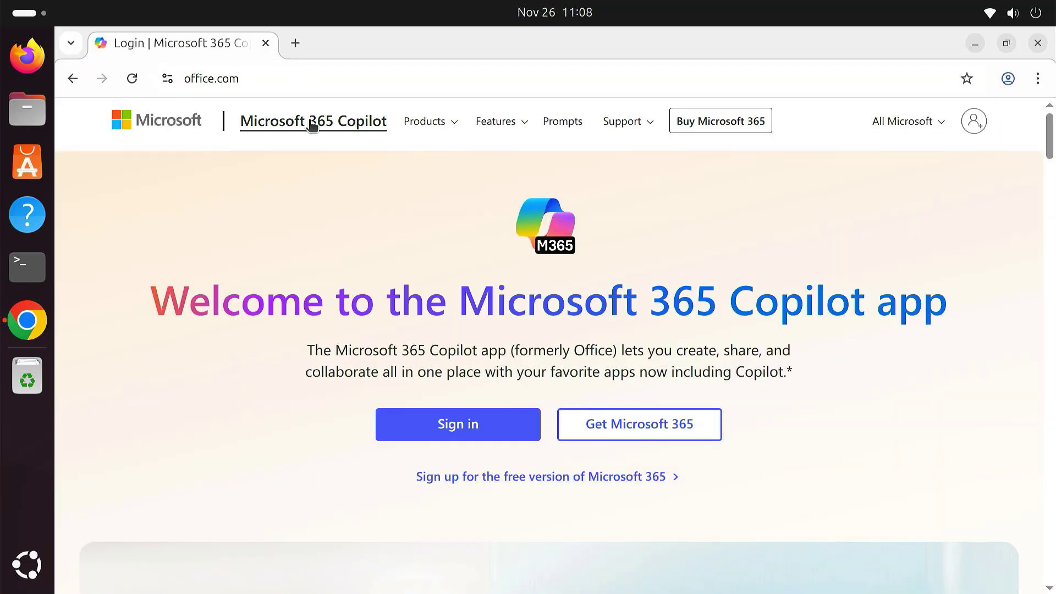
Sign in to Microsoft 365 using an emailed code and stay signed in on this device
left_click(462, 438)
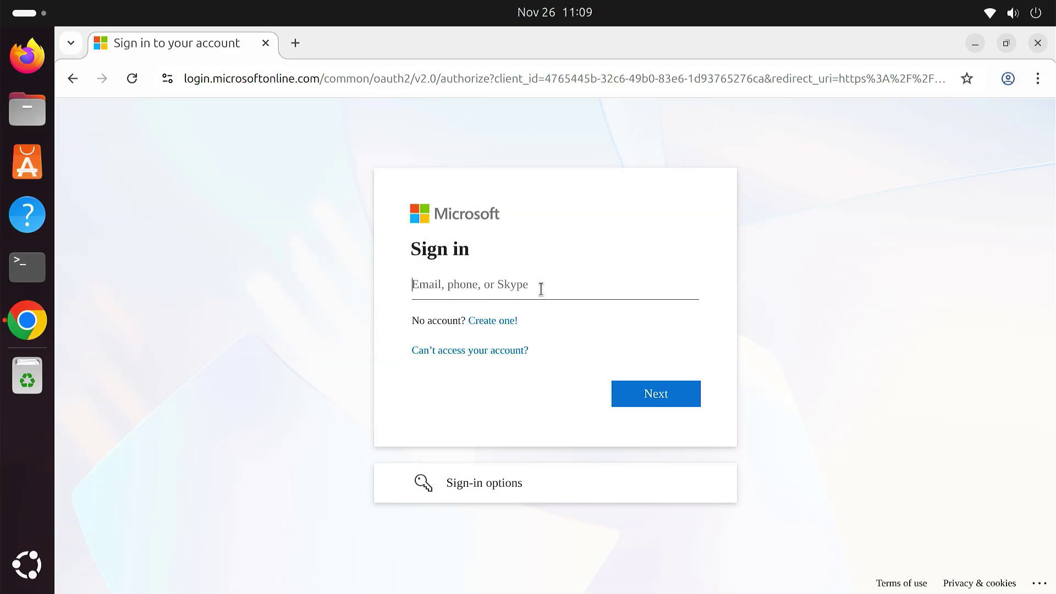
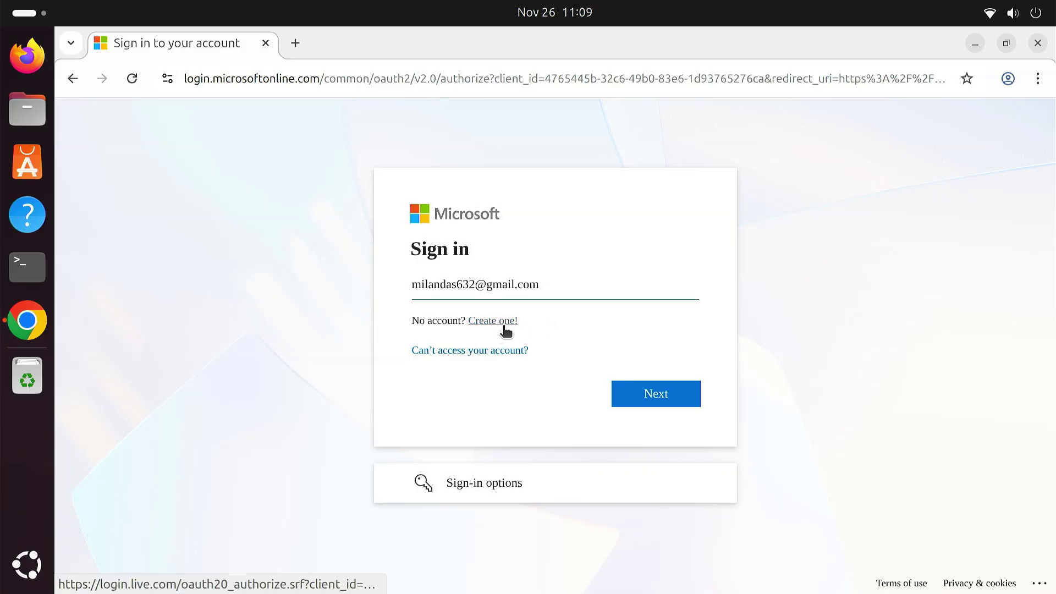
left_click(680, 402)
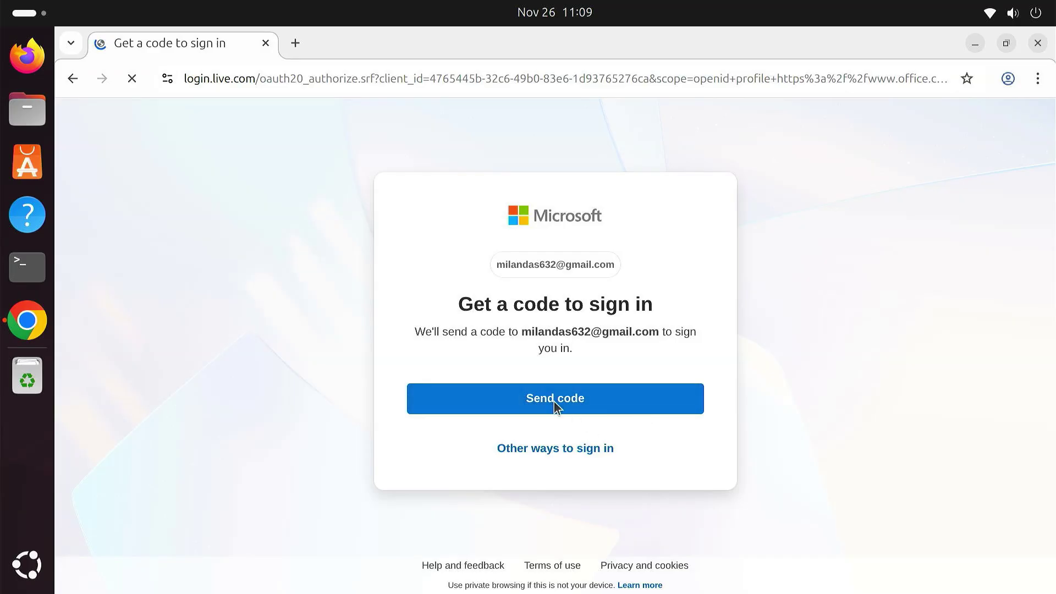
left_click(554, 401)
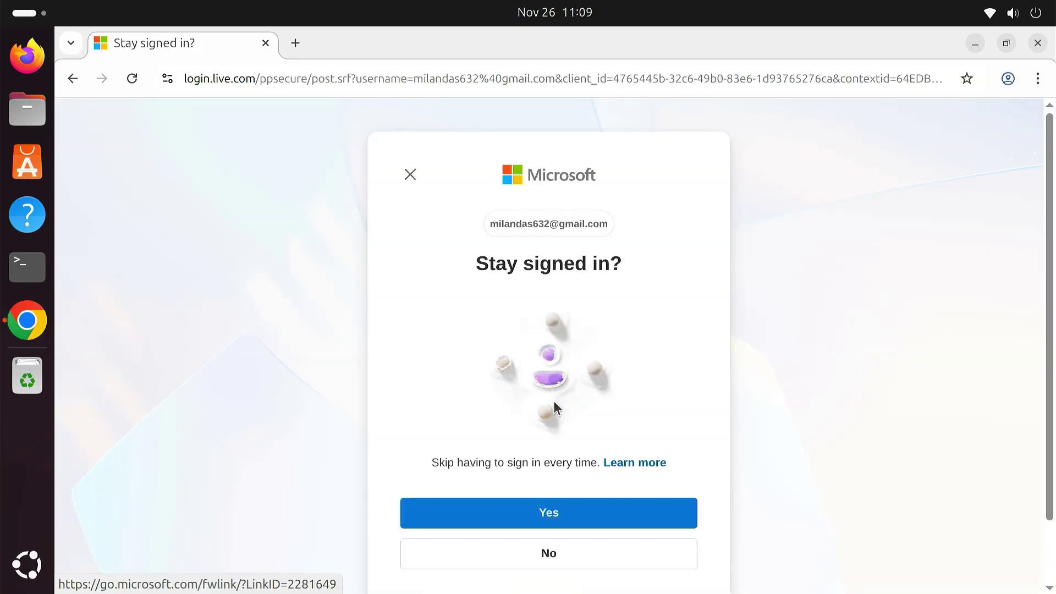
left_click(577, 526)
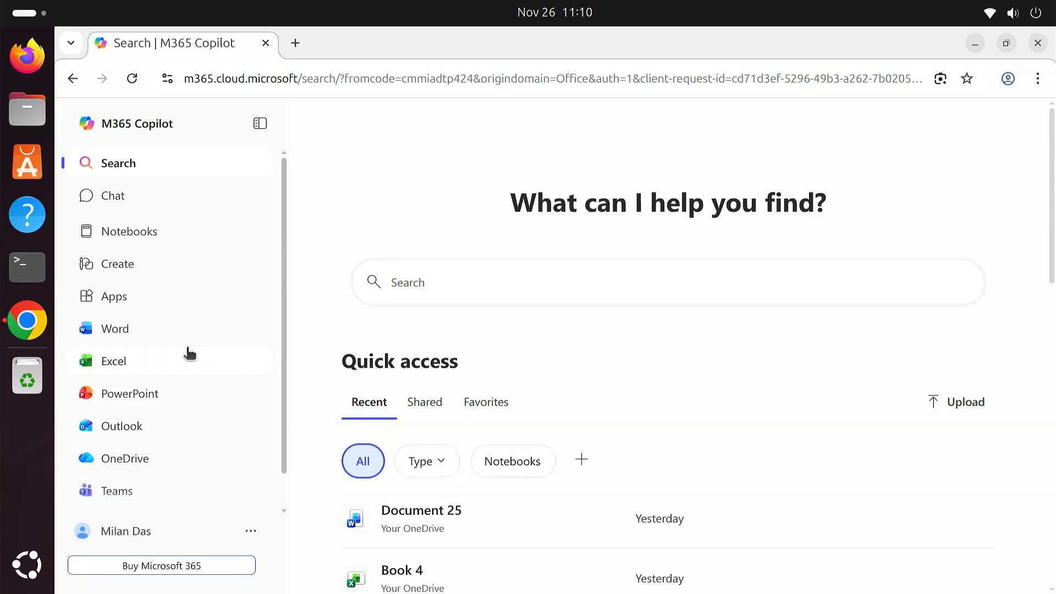
Create the blank Word document Document 26 from the Apps page
left_click(132, 301)
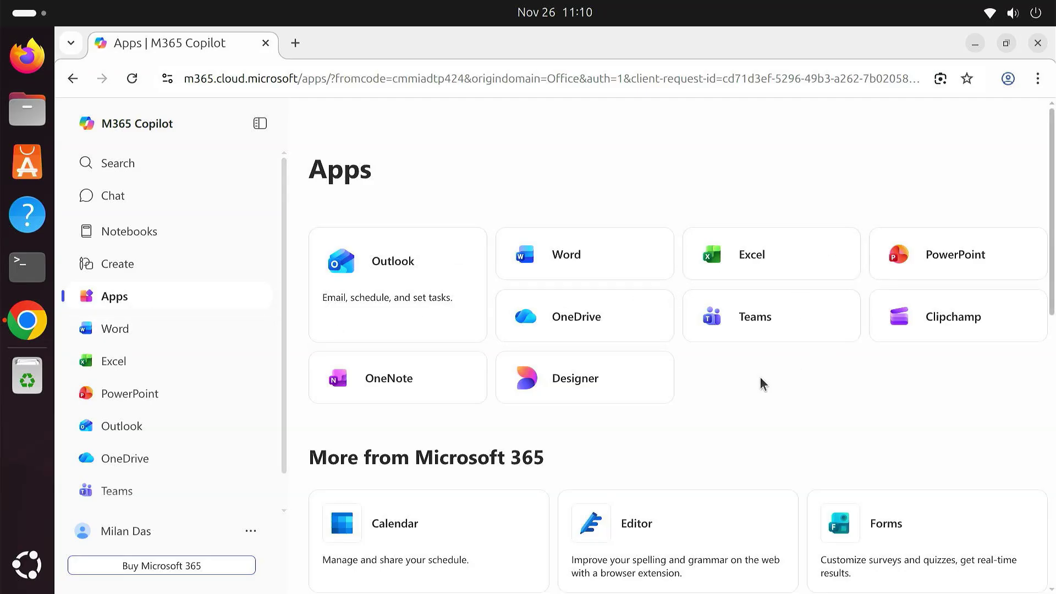
left_click(586, 266)
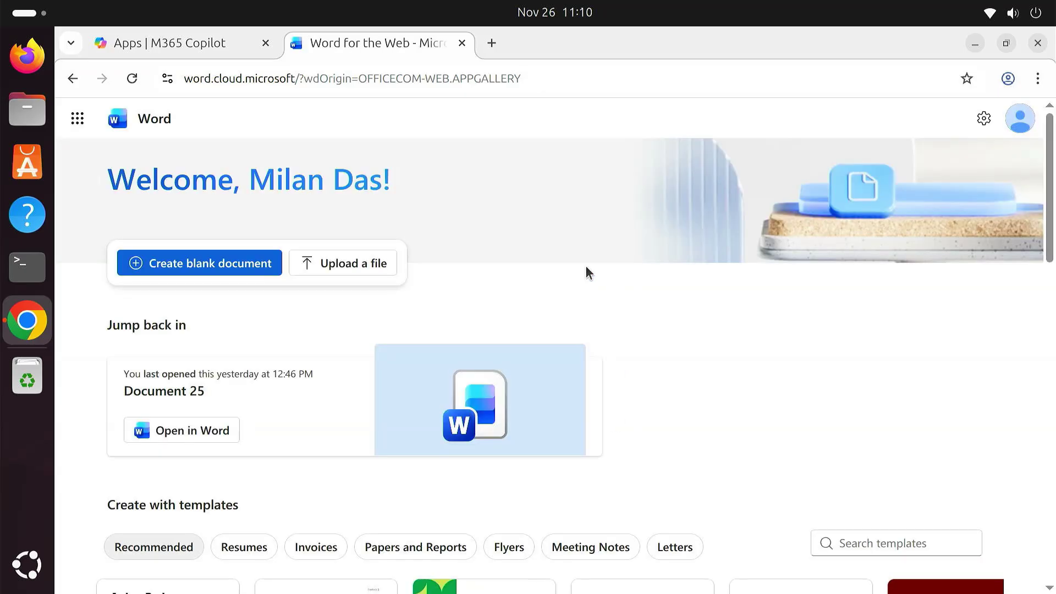
left_click(250, 264)
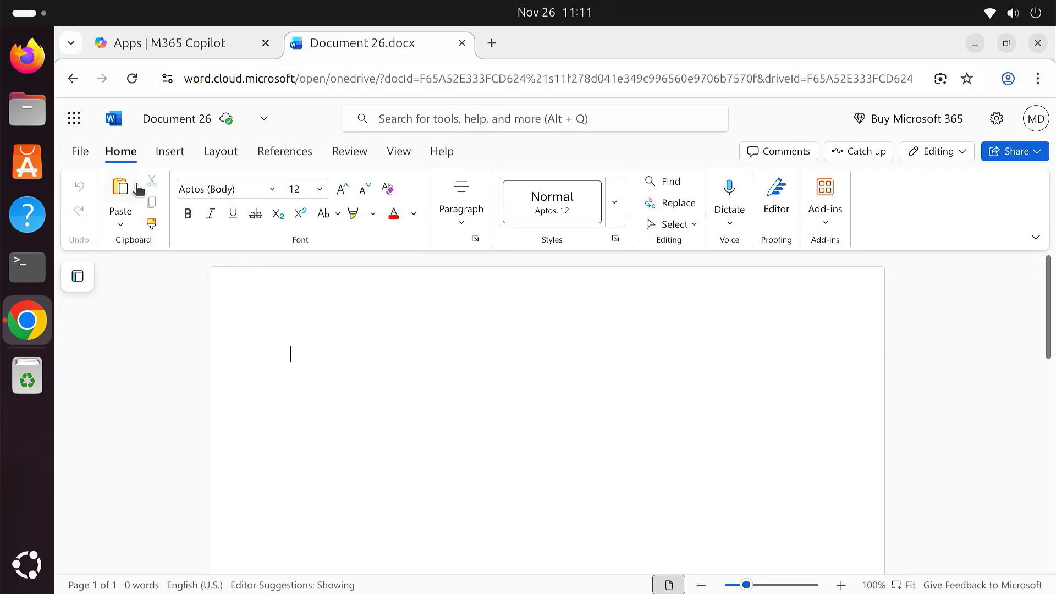
Browse Document 26's Insert, Layout and Home ribbon tabs
left_click(175, 155)
left_click(213, 155)
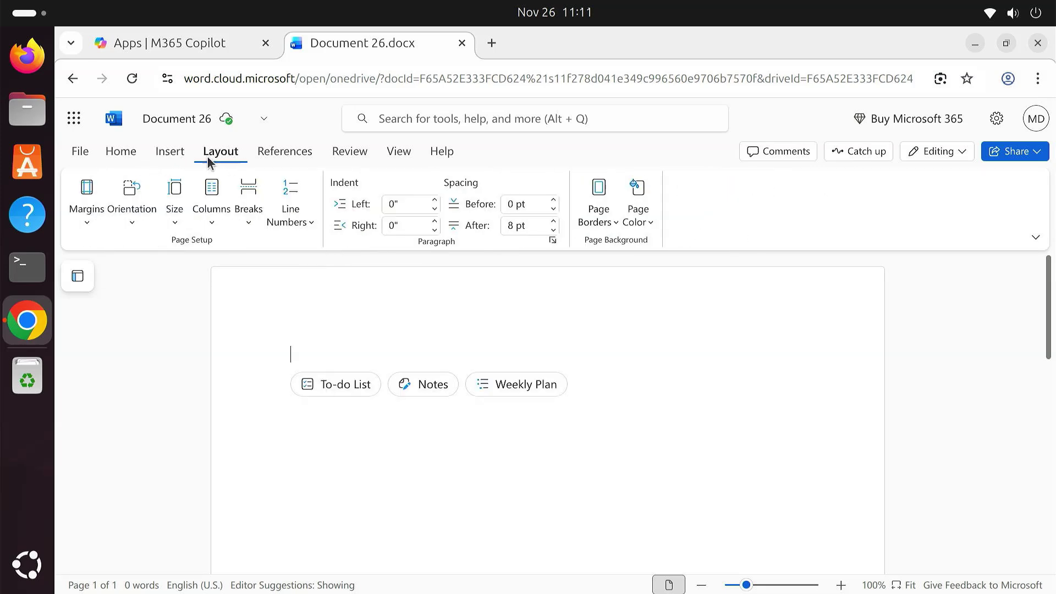
left_click(121, 155)
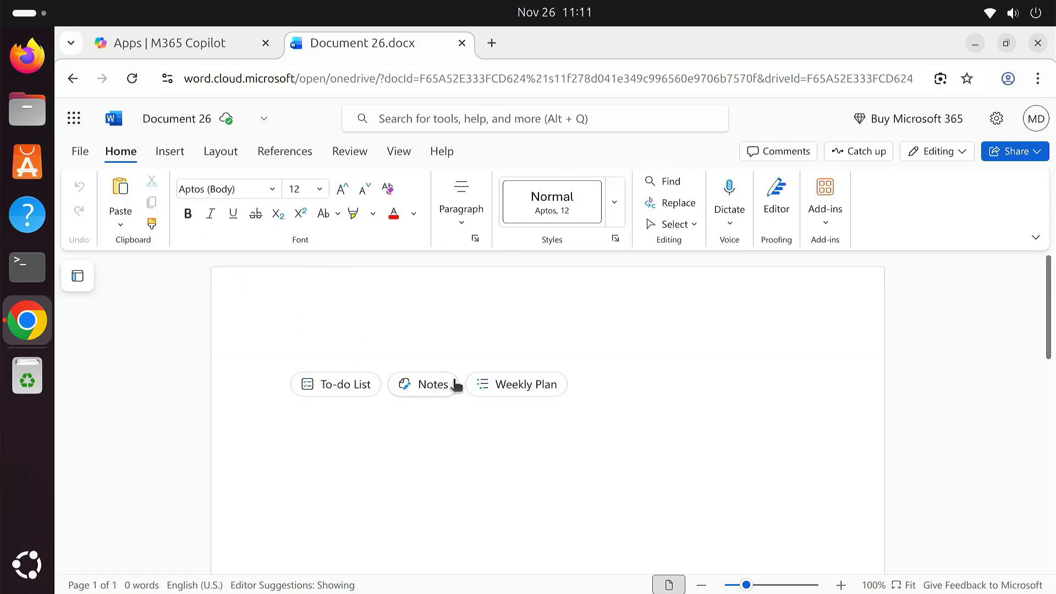
Open the Excel and PowerPoint start pages in new tabs from the Apps page
left_click(165, 48)
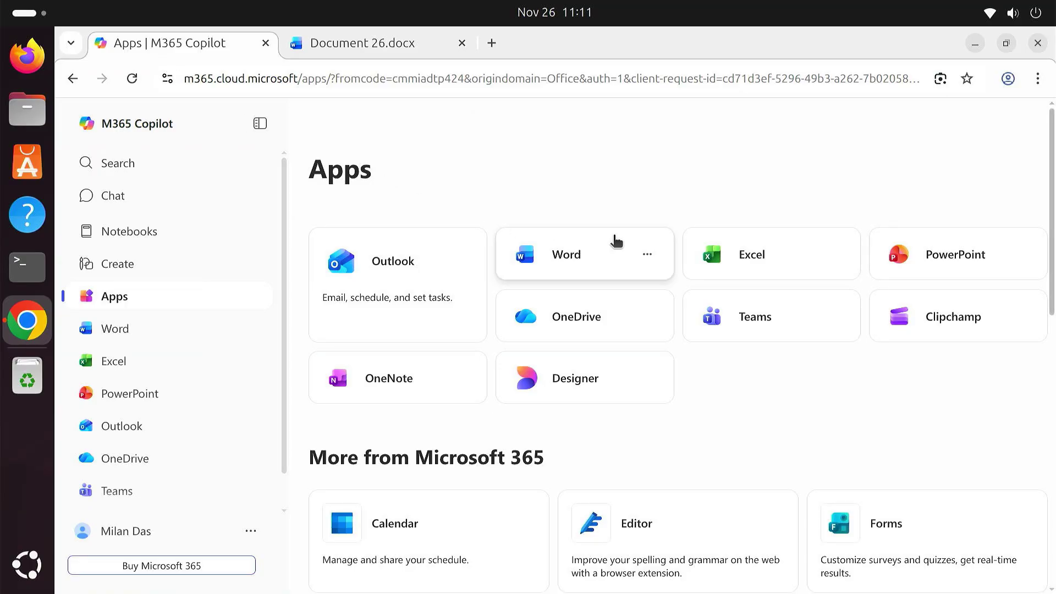
left_click(761, 267)
left_click(189, 44)
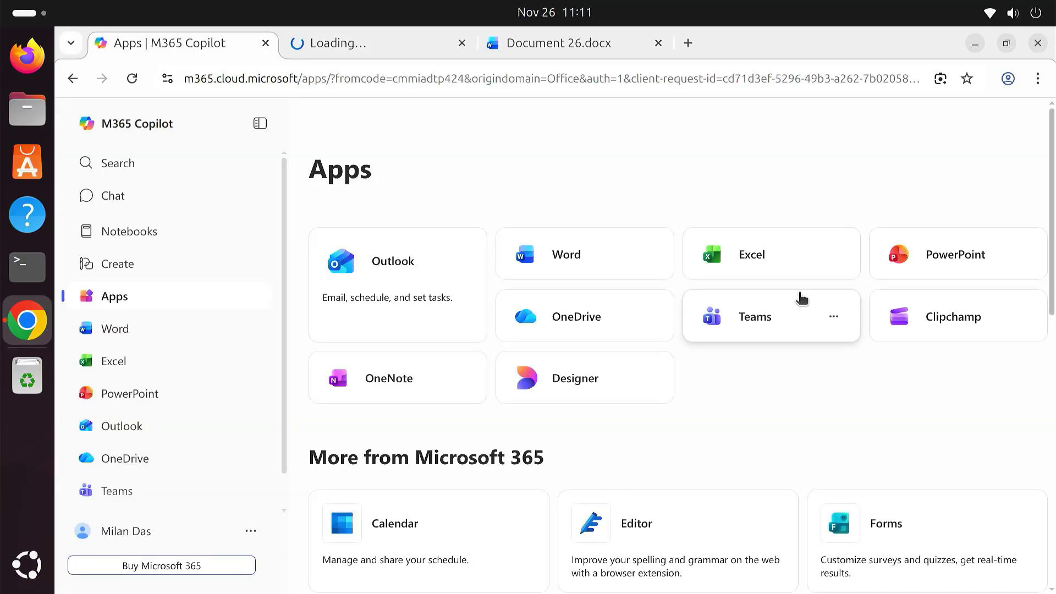
left_click(945, 260)
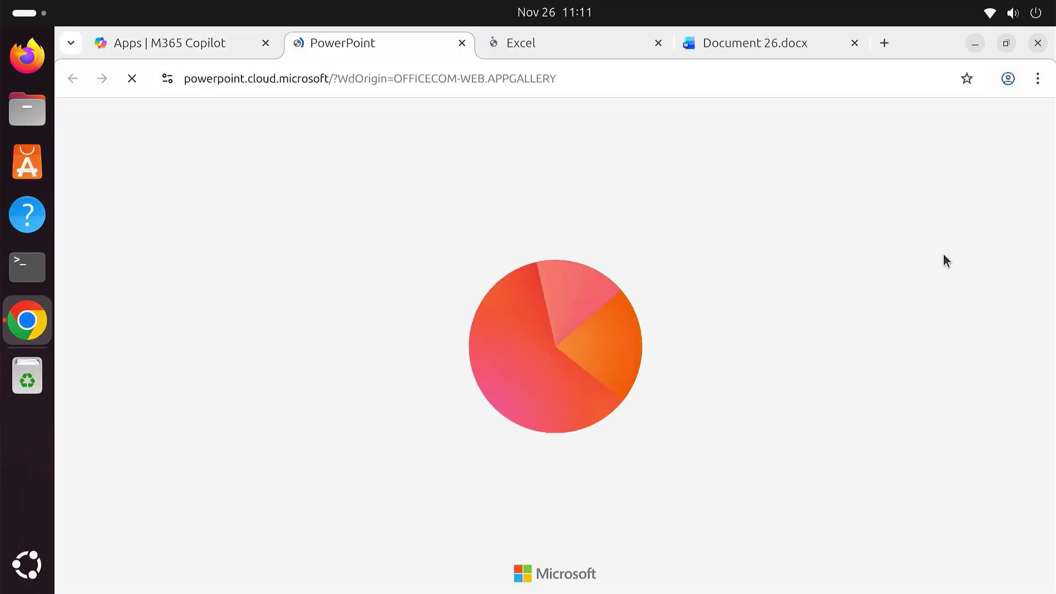
Create blank workbook Book 5, browse its ribbon tabs, then create blank Presentation 2
left_click(554, 52)
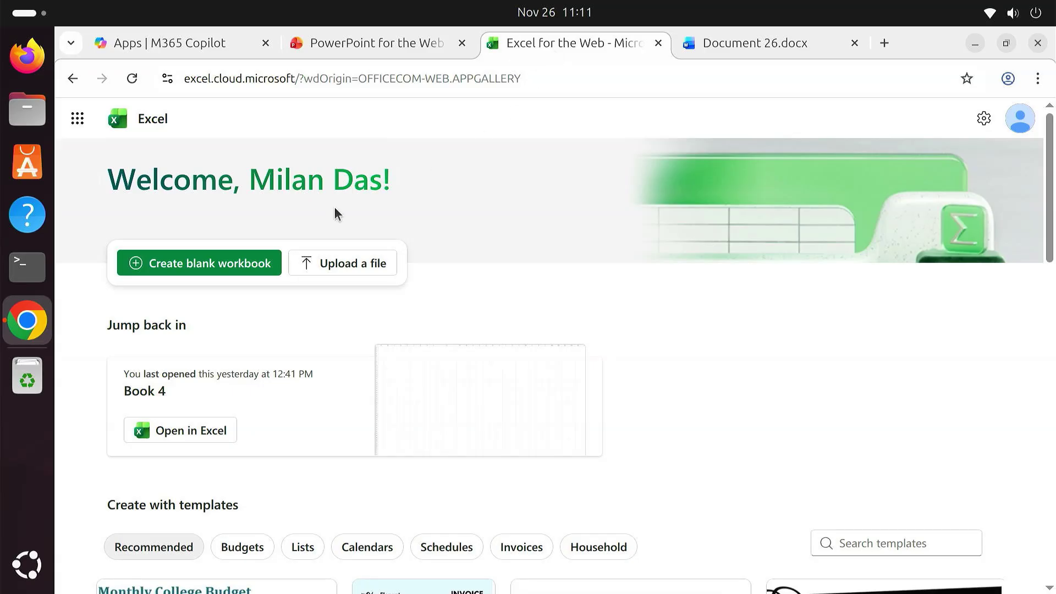
left_click(219, 271)
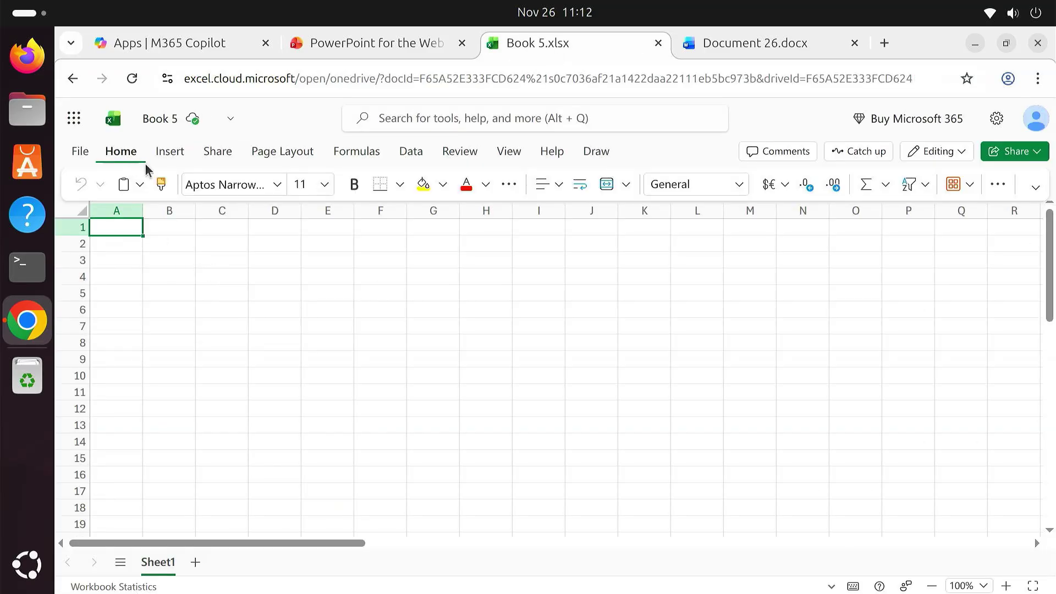
left_click(169, 154)
left_click(219, 153)
left_click(282, 154)
left_click(121, 153)
left_click(405, 46)
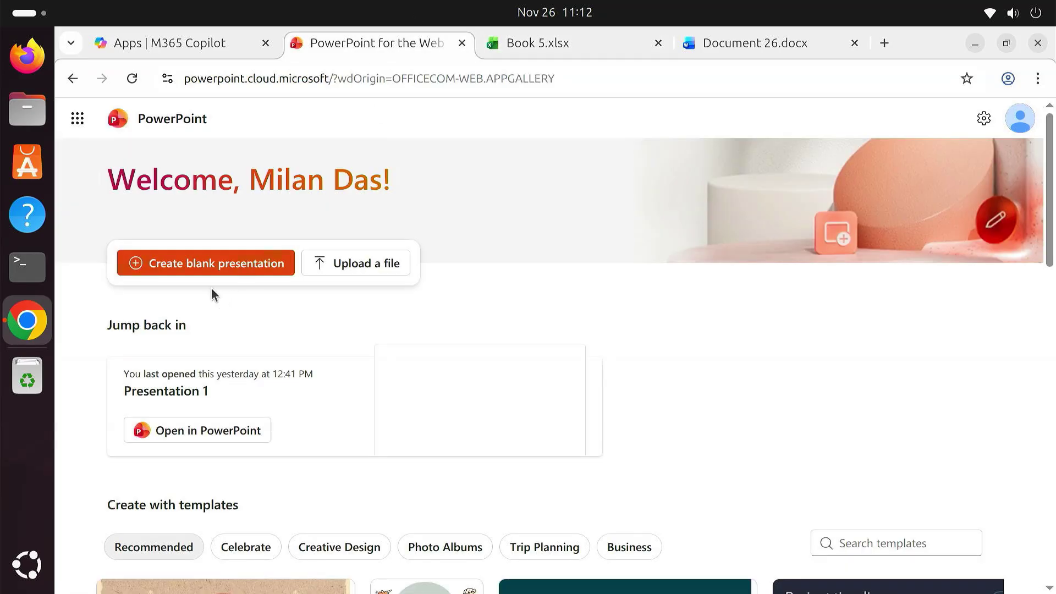
left_click(204, 264)
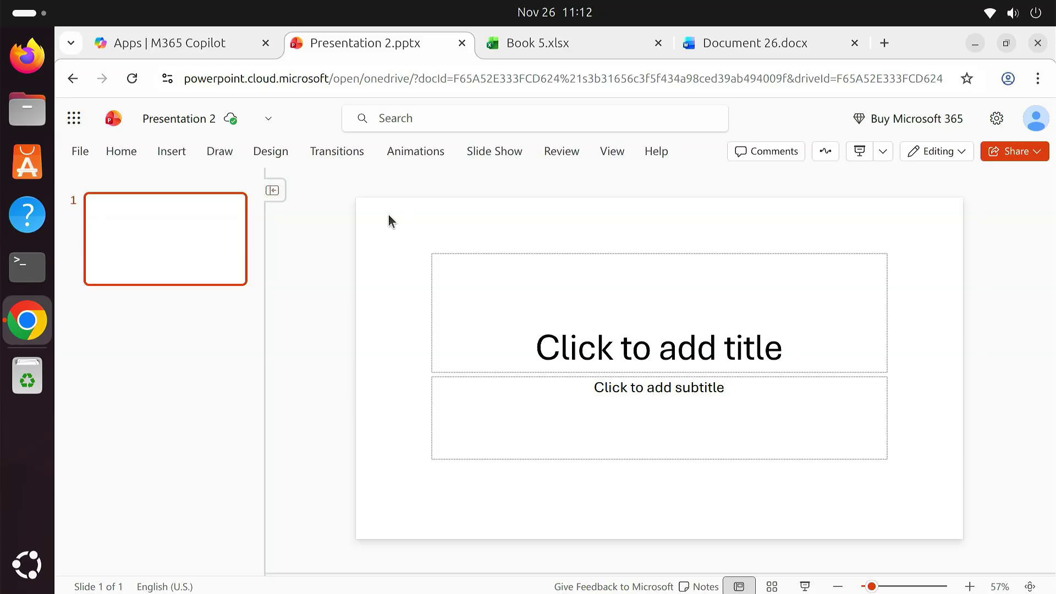
Switch between Document 26, Book 5 and Presentation 2, then close Document 26 and Book 5
left_click(742, 48)
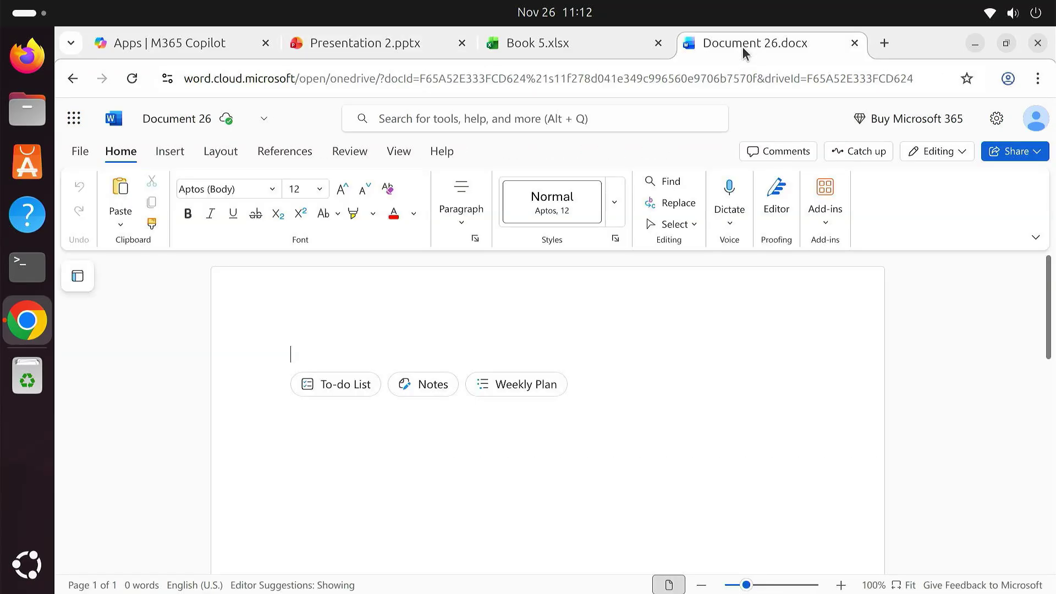
left_click(596, 52)
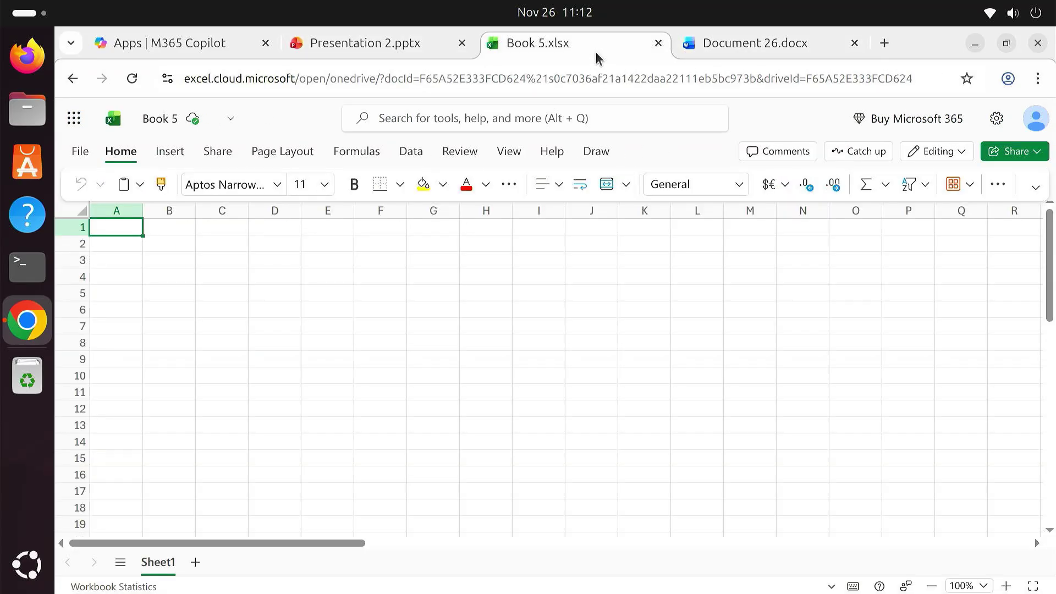
left_click(405, 50)
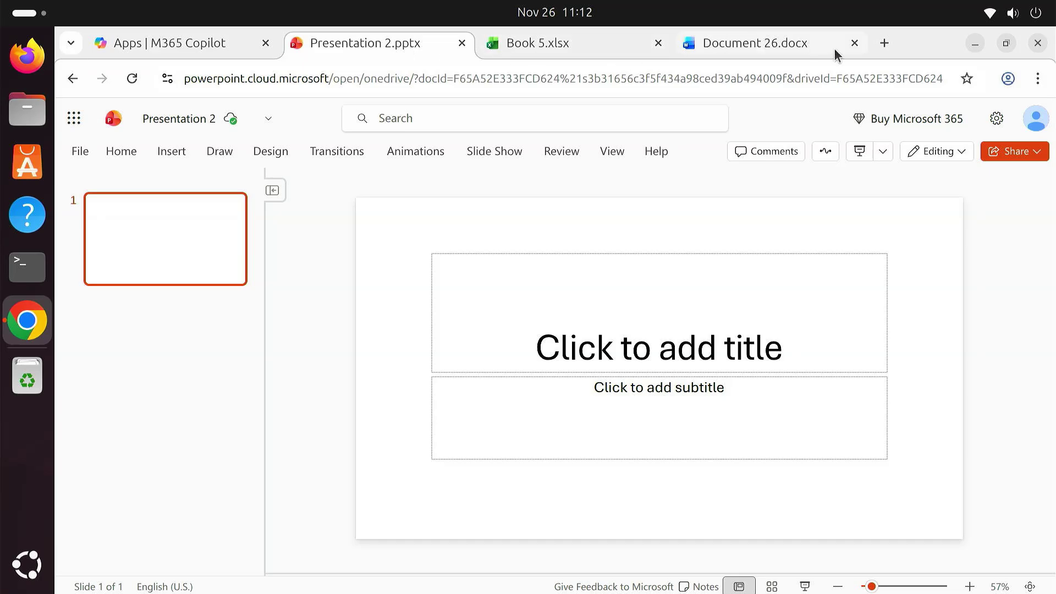
left_click(854, 43)
left_click(658, 43)
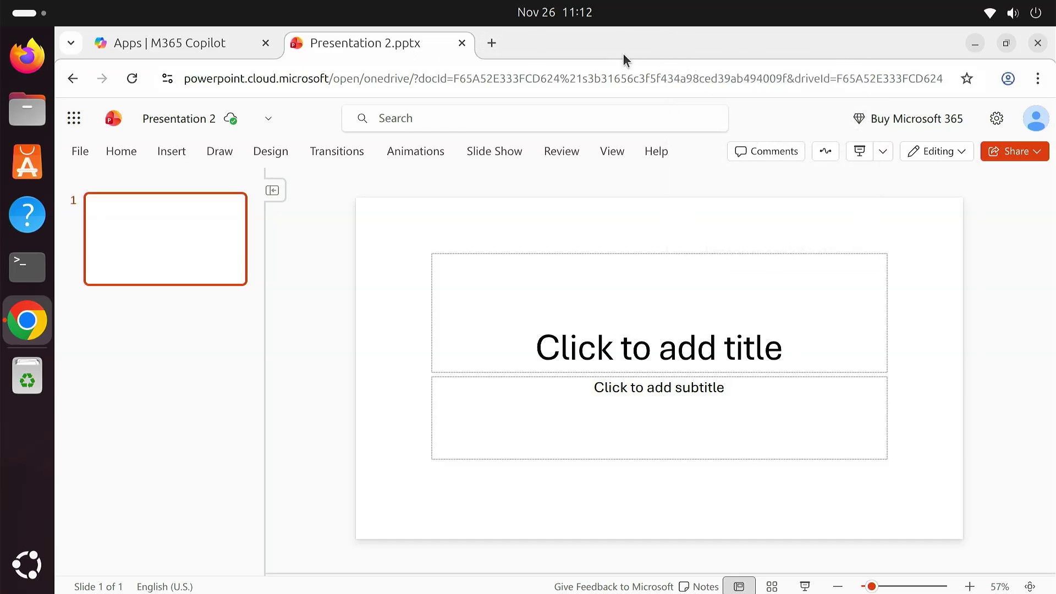
Close Presentation 2 and open Word's start page in a new tab
left_click(463, 43)
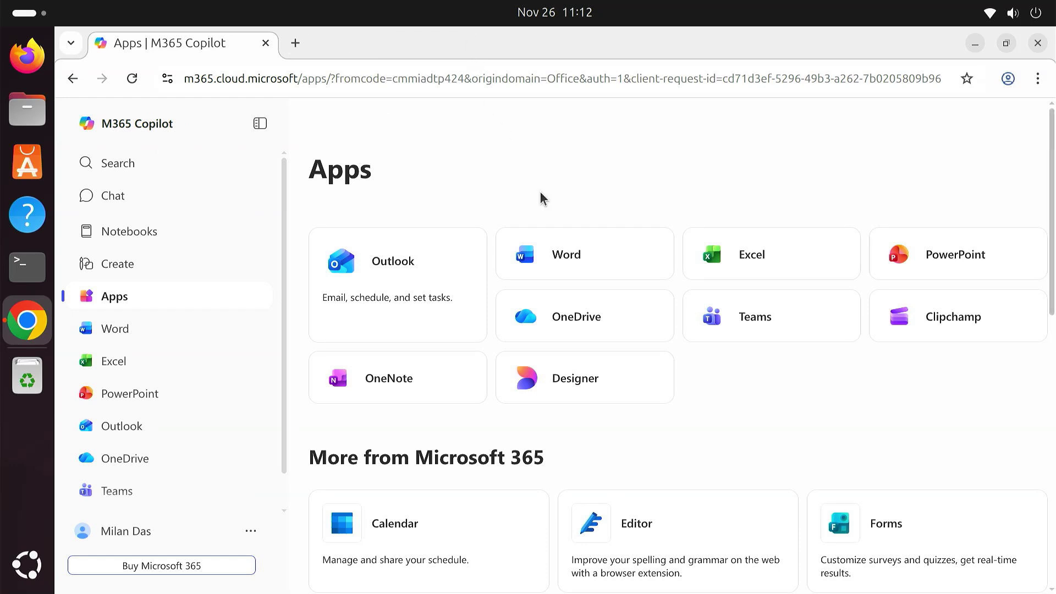
left_click(599, 259)
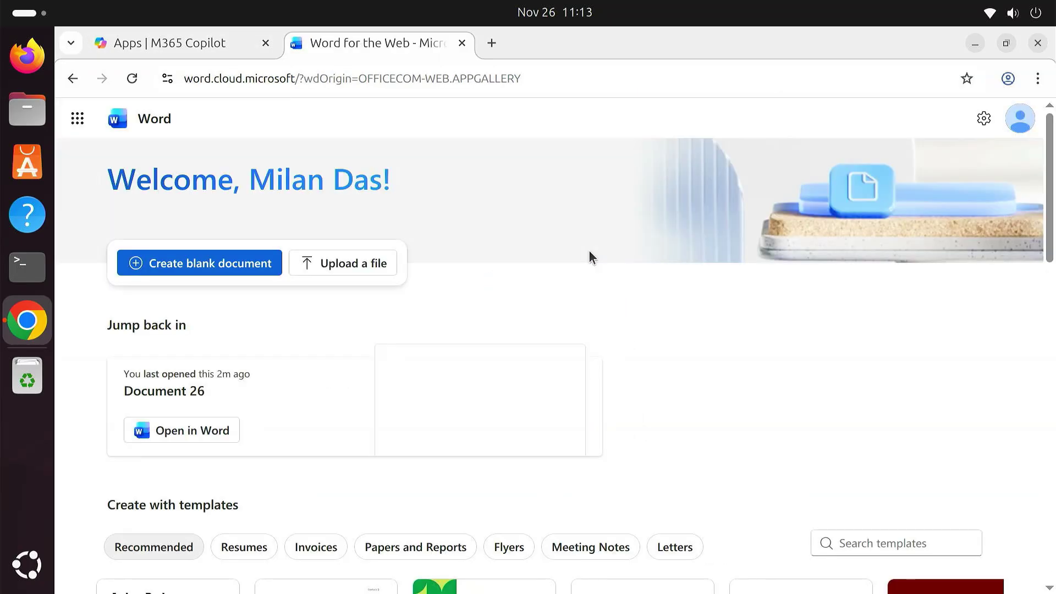
Install the Word for the Web page as a Chrome app named Microsoft Word
left_click(1037, 78)
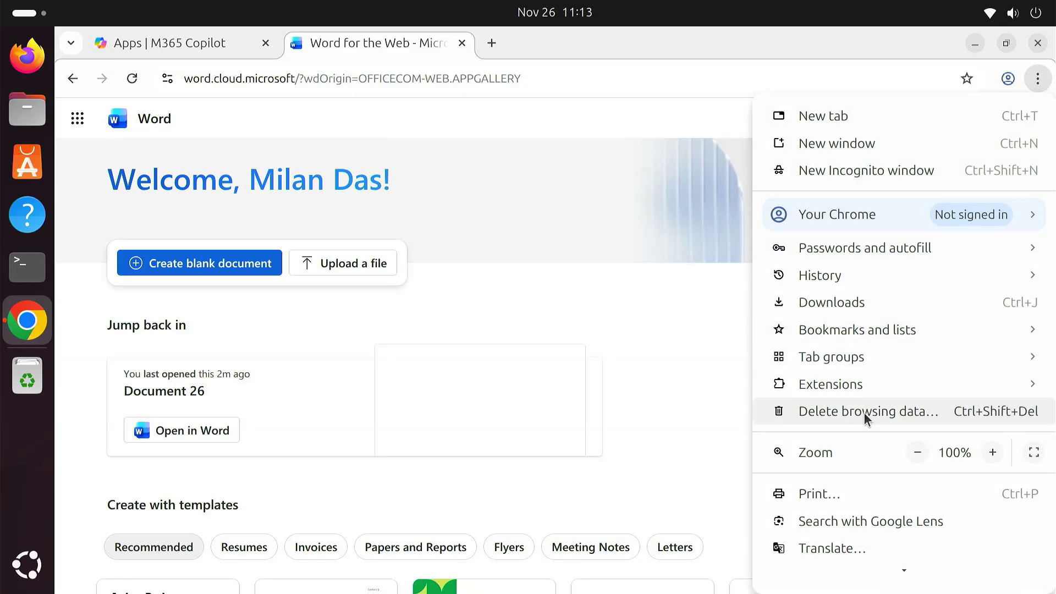
scroll(834, 478, "down", 3)
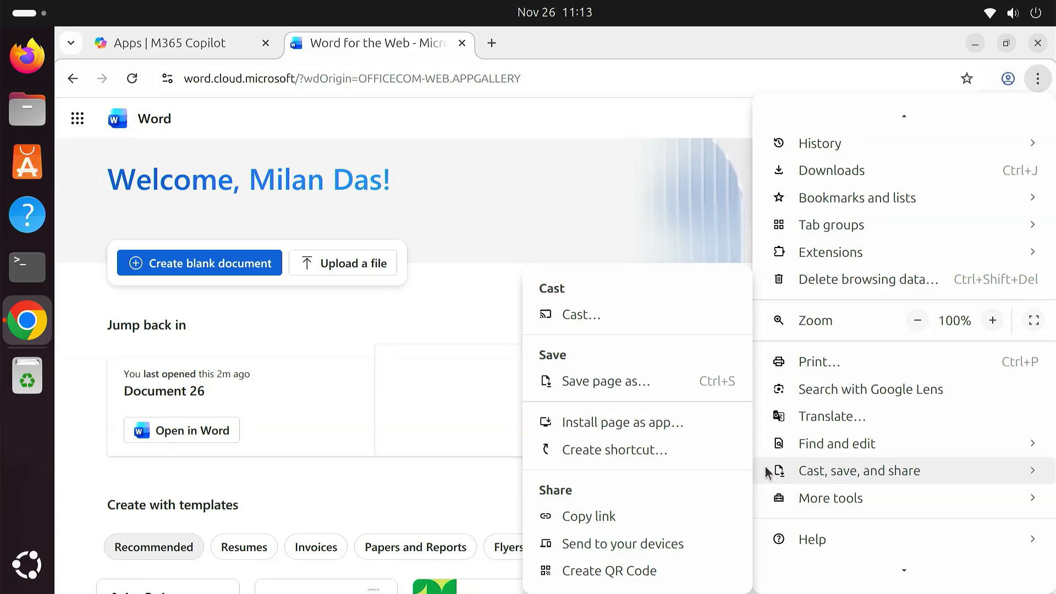
left_click(660, 429)
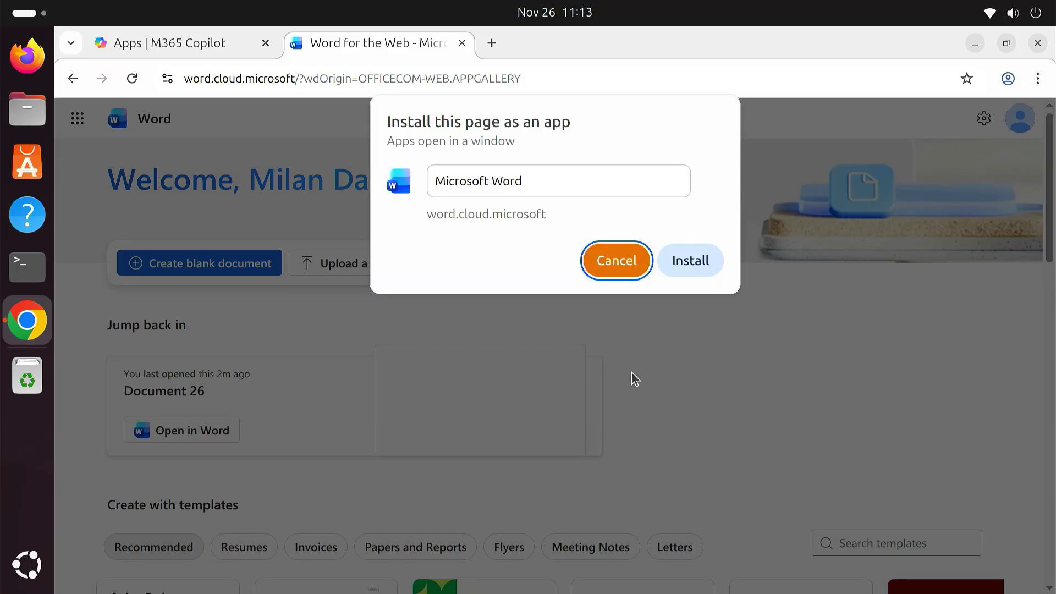
left_click(532, 181)
left_click_drag(551, 181, 438, 180)
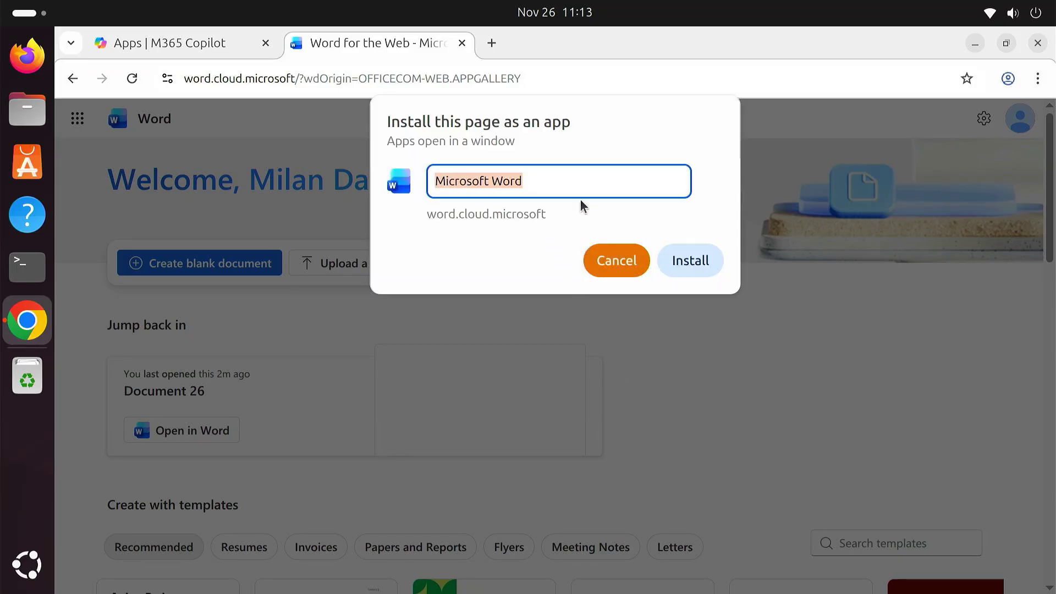
left_click(700, 267)
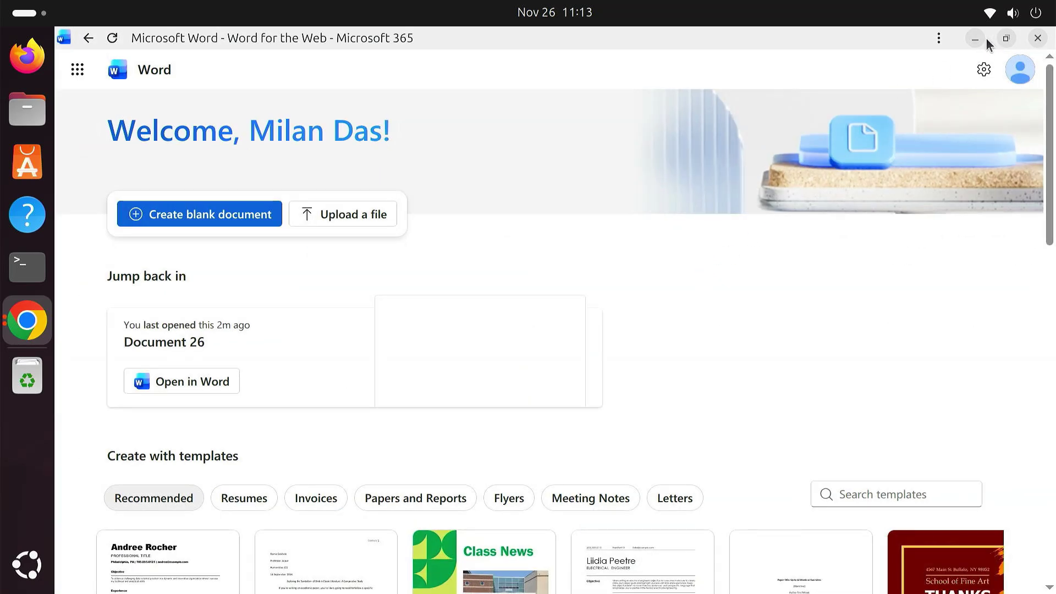
Minimize Word, close Chrome, then restore, re-maximize and close the Microsoft Word app window
left_click(982, 42)
left_click(1038, 43)
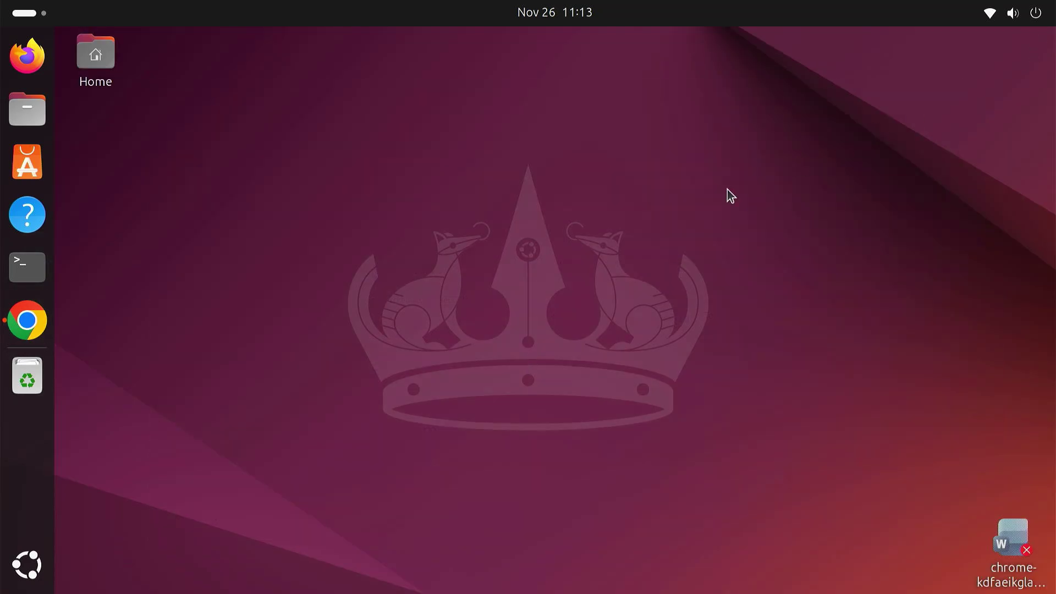
left_click(27, 324)
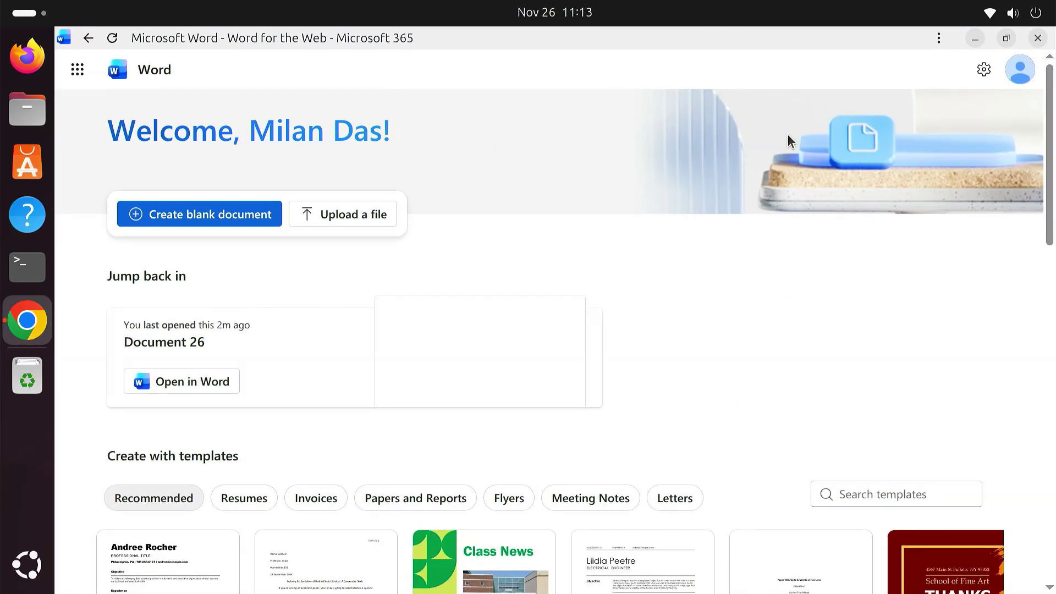
left_click_drag(847, 37, 821, 67)
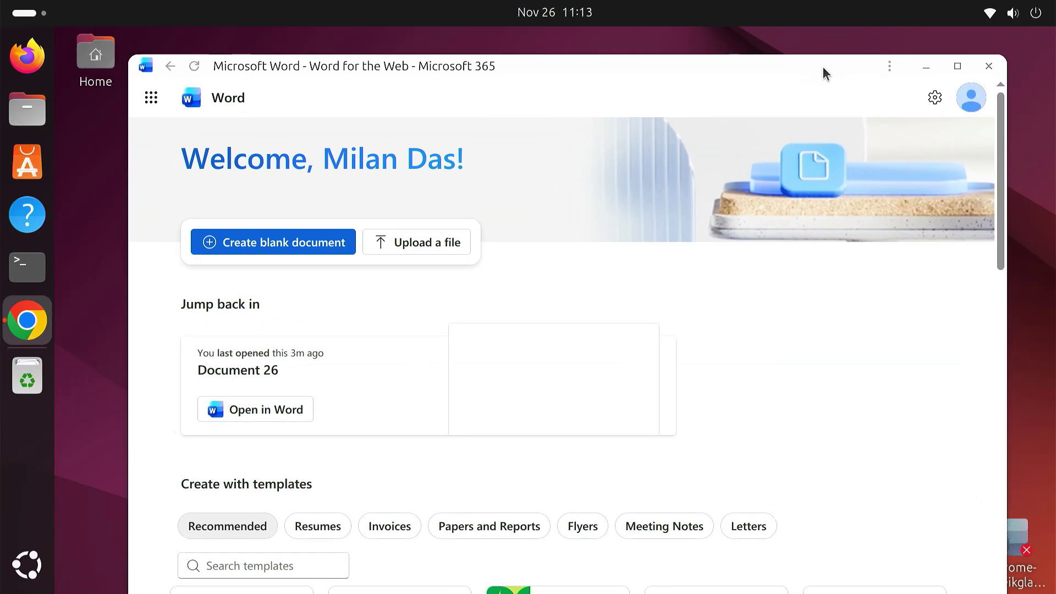
left_click(956, 67)
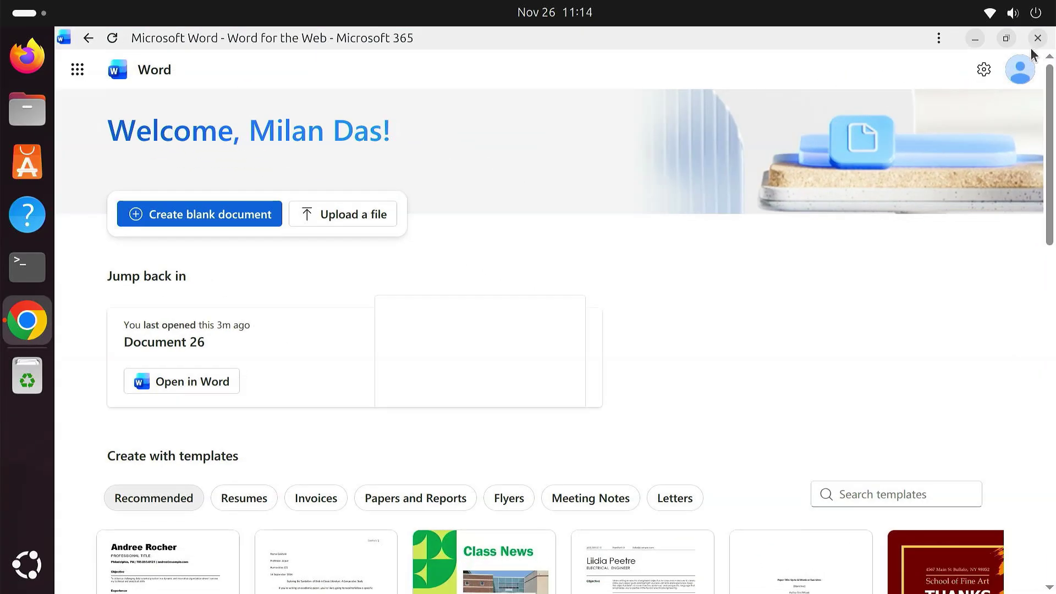
left_click(1037, 43)
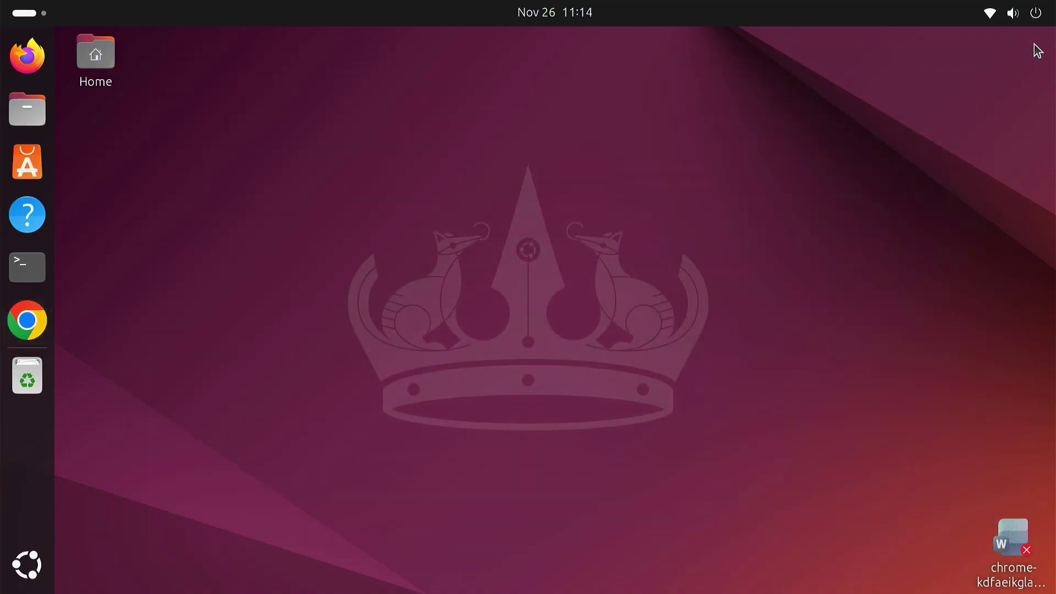
Pin Microsoft Word to the dash from the Show Apps overview
left_click(50, 564)
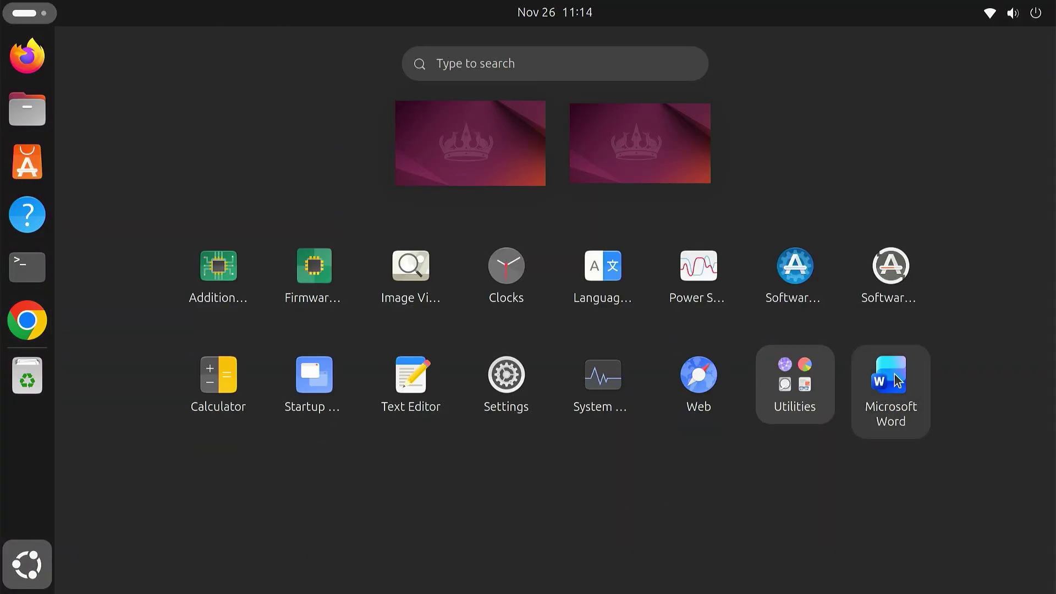
right_click(896, 389)
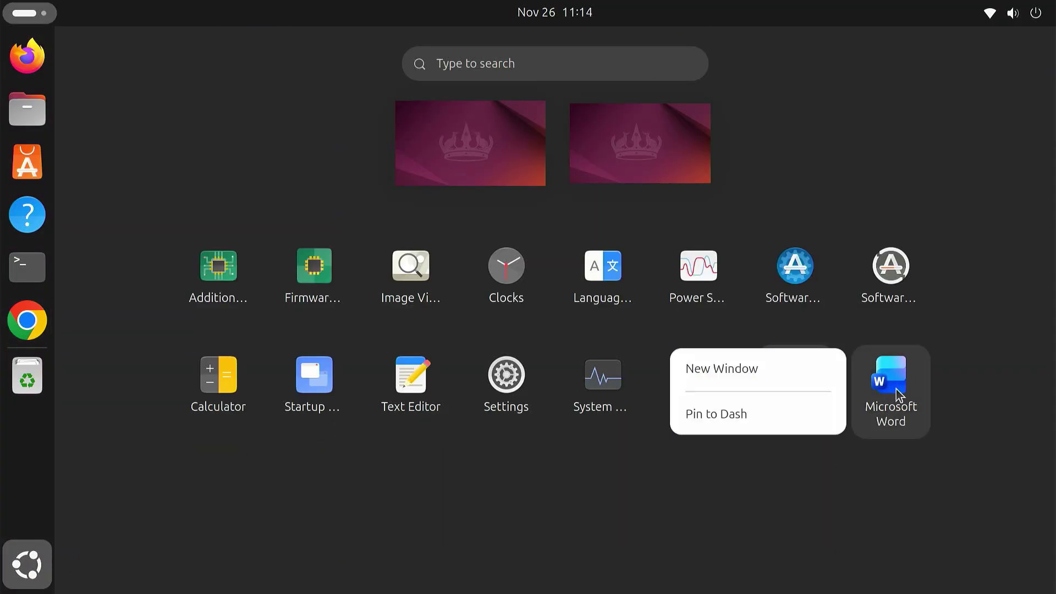
left_click(732, 415)
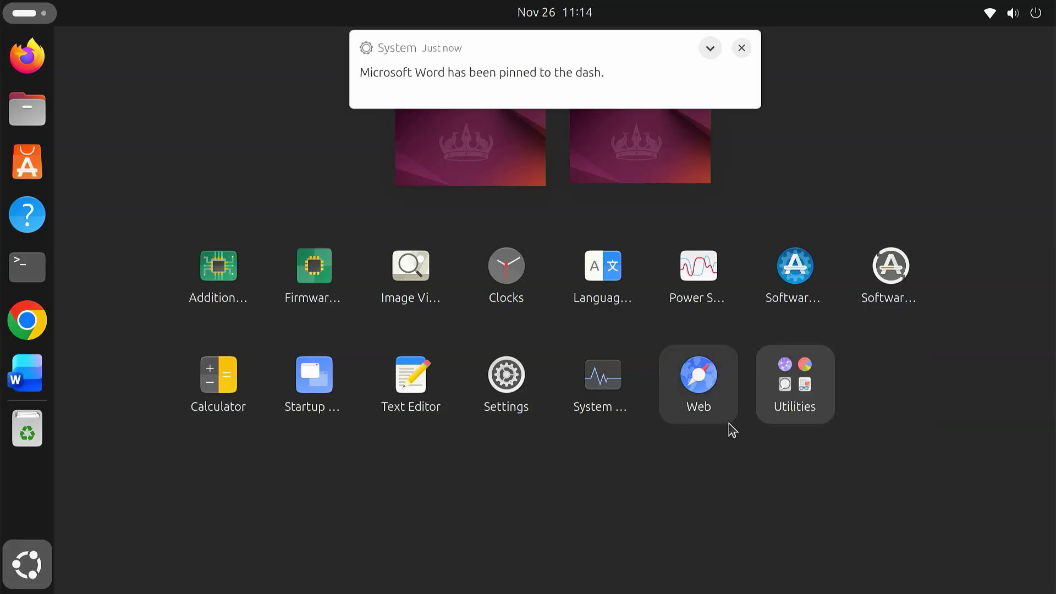
Launch Word from the dash and create a new blank document
left_click(37, 560)
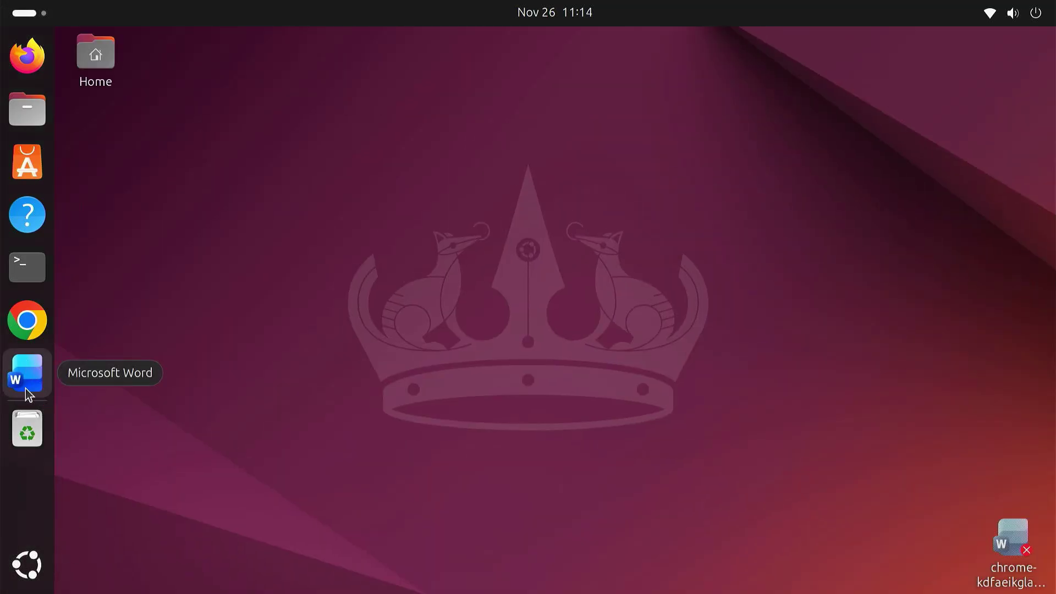
left_click(25, 383)
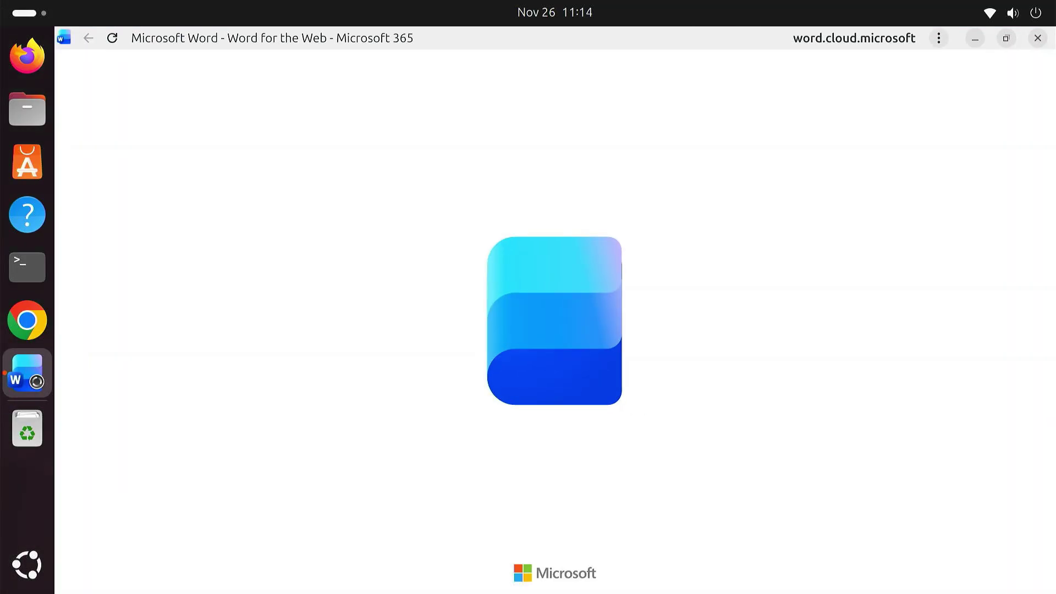
left_click(246, 213)
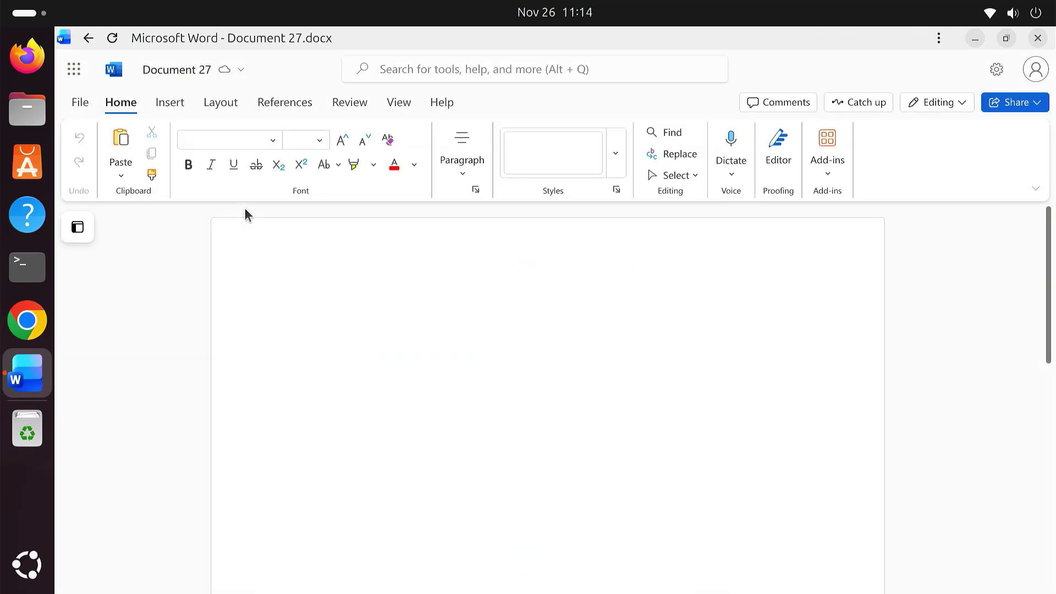
Close Document 27, move the Word .desktop file top-left, allow launching, and test it
left_click(1038, 38)
left_click_drag(1012, 536, 134, 134)
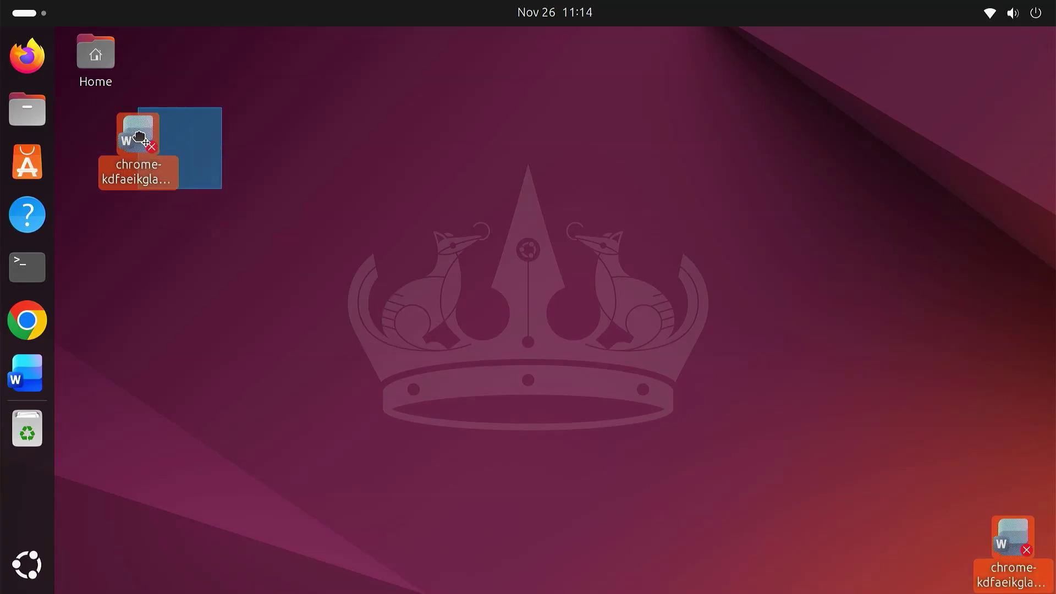
right_click(98, 149)
left_click(222, 338)
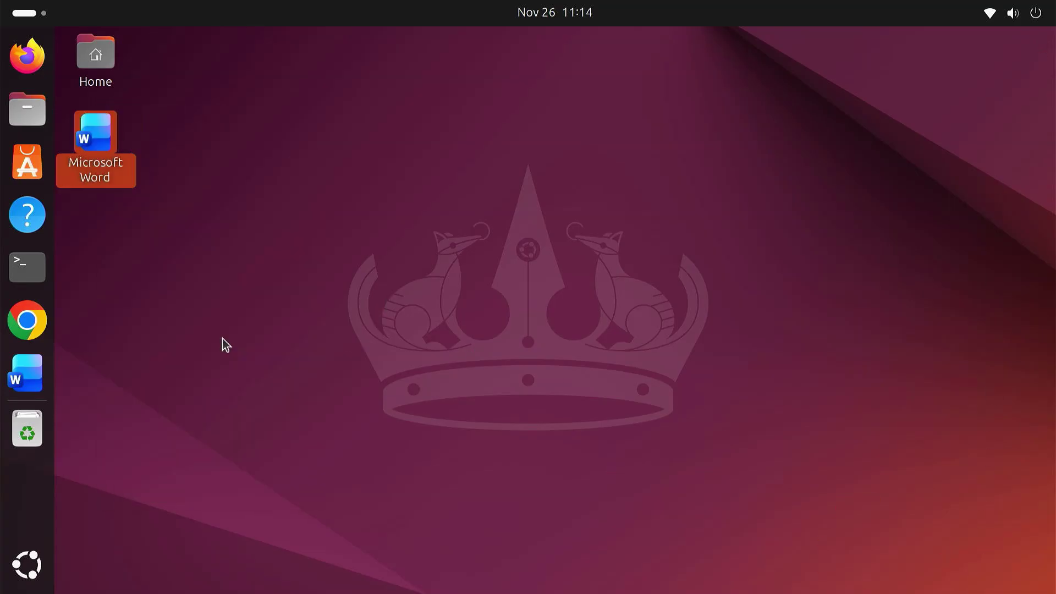
double_click(109, 141)
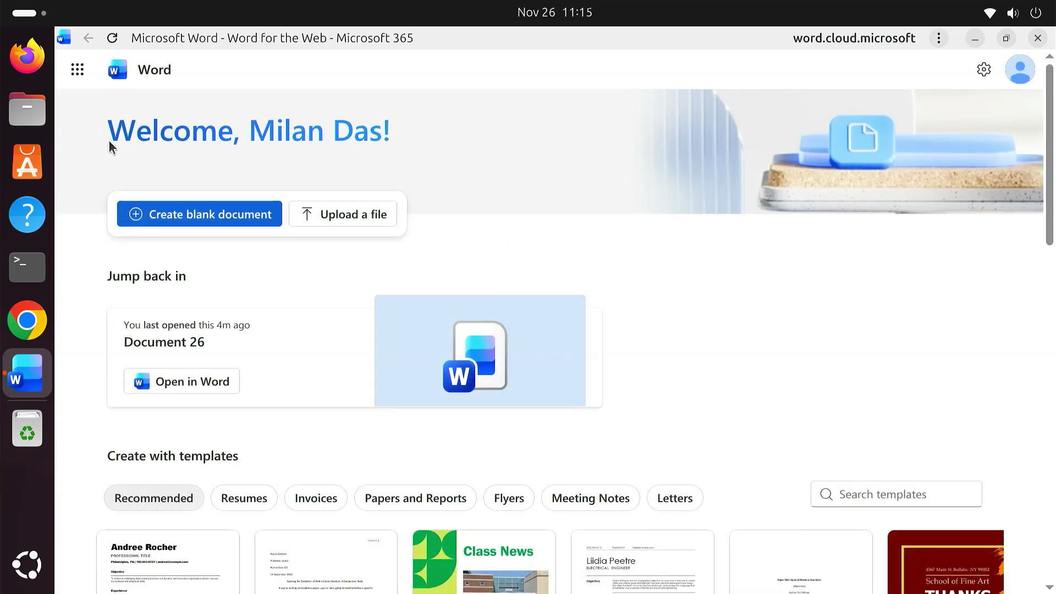
Close Word, then launch Excel and PowerPoint from the dash to check their start pages
left_click(1037, 40)
left_click(350, 285)
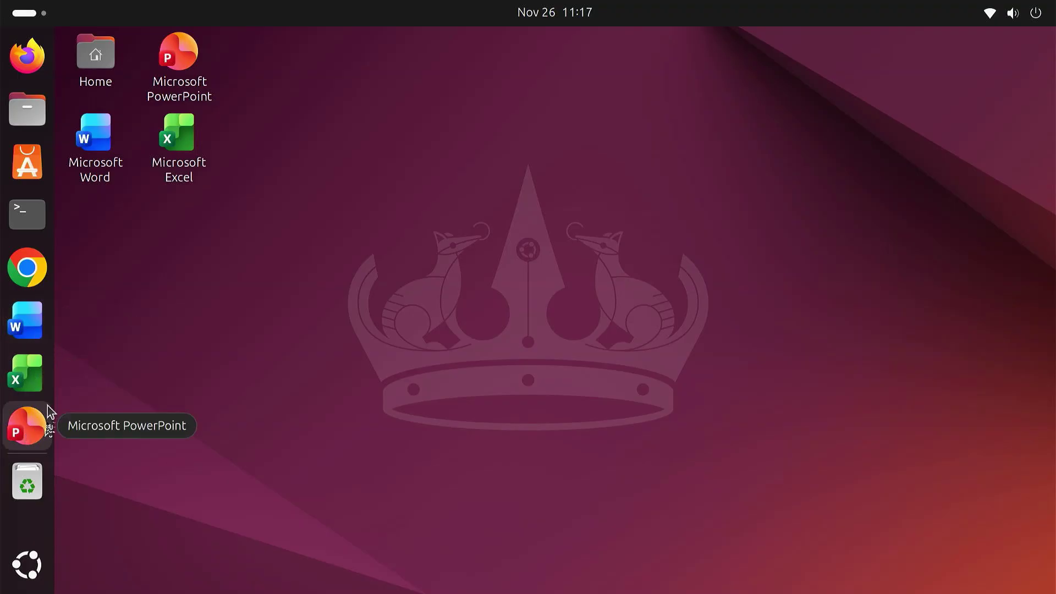
left_click(49, 385)
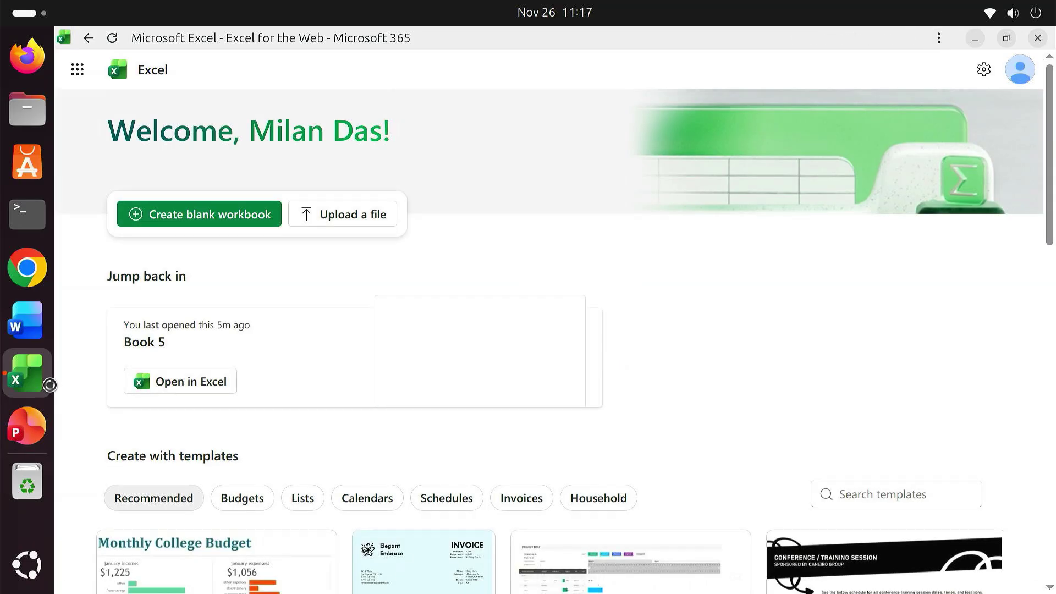
left_click(1040, 39)
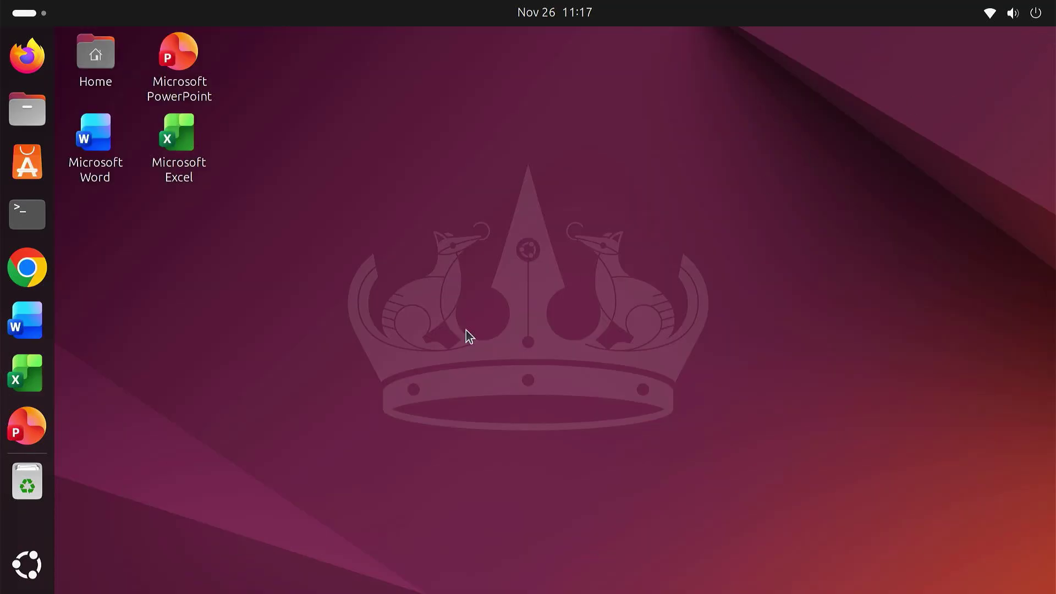
left_click(47, 425)
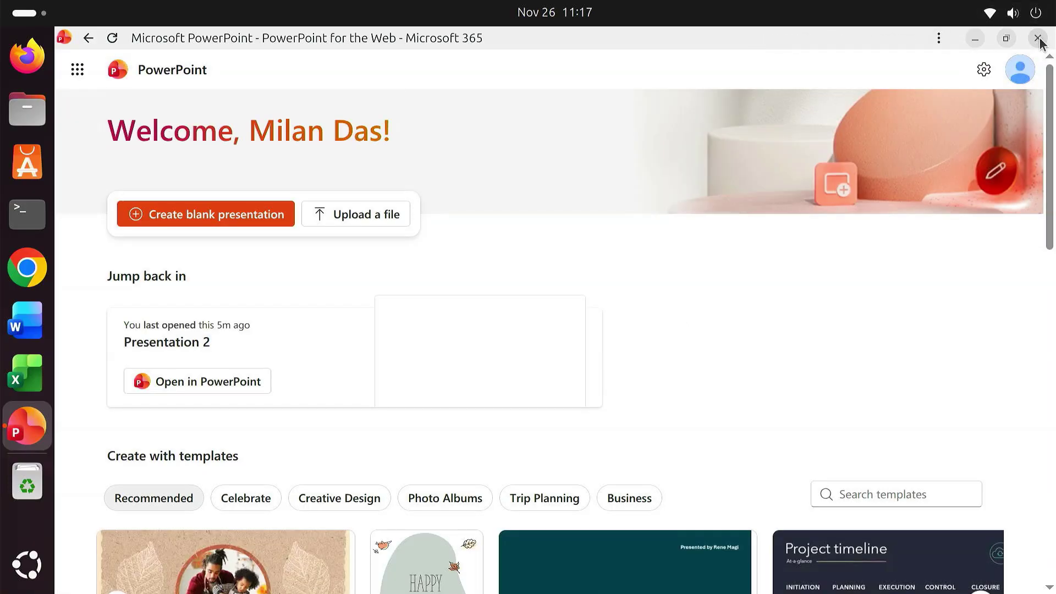
Close the PowerPoint start page window
left_click(1040, 41)
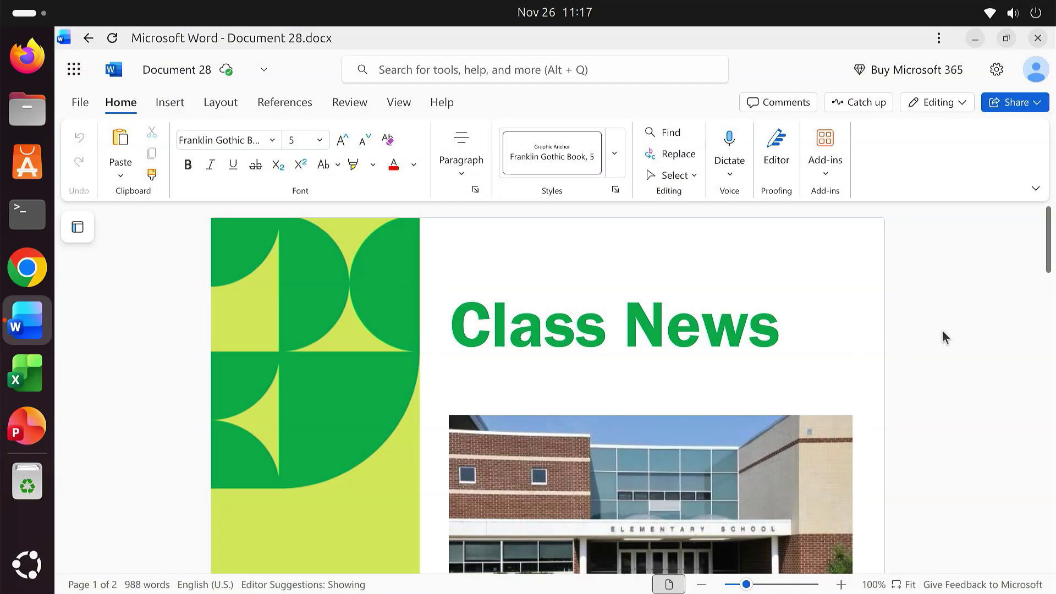
left_click_drag(1050, 236, 1050, 415)
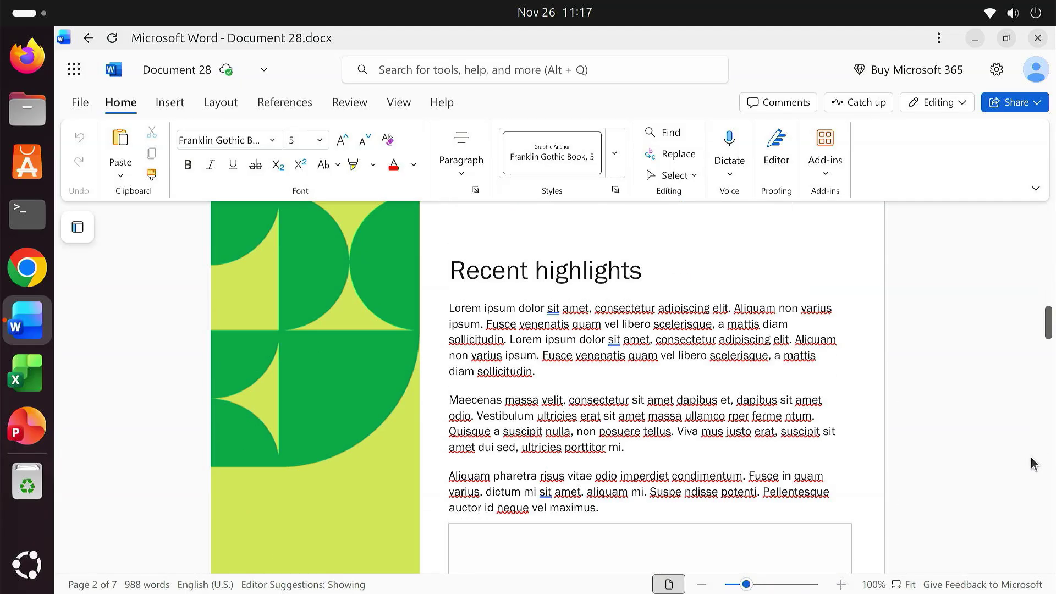
scroll(1030, 467, "down", 3)
scroll(1030, 479, "down", 5)
scroll(1030, 503, "down", 3)
scroll(1029, 515, "down", 5)
scroll(1027, 528, "down", 5)
scroll(1031, 545, "down", 5)
scroll(1035, 570, "down", 5)
scroll(1053, 401, "down", 5)
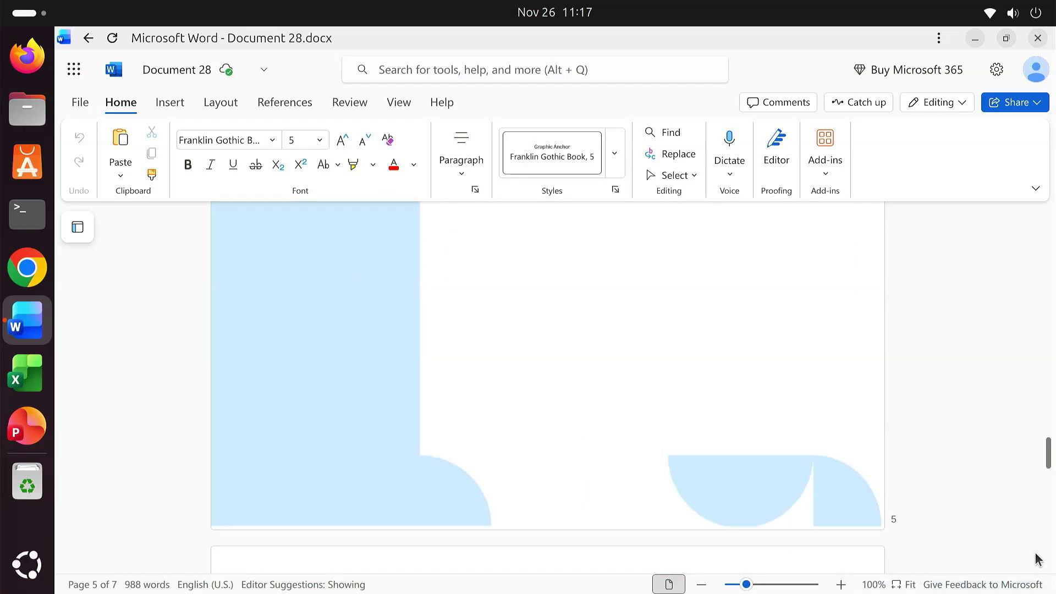
scroll(1052, 495, "down", 1)
left_click_drag(1052, 514, 1049, 218)
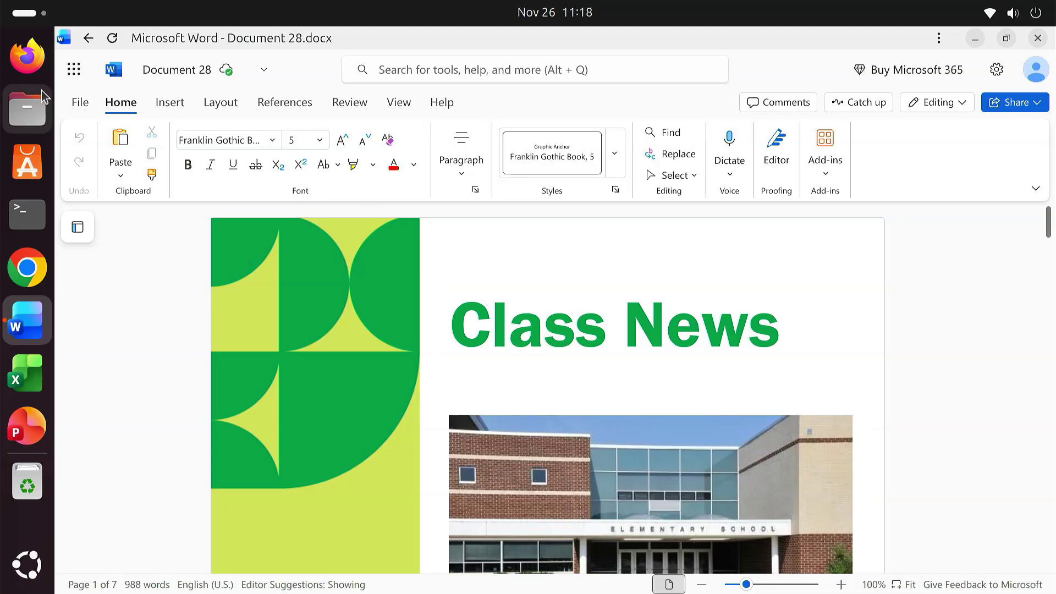
Download a copy of Document 28 as Document 28.docx and show it in Downloads
left_click(82, 106)
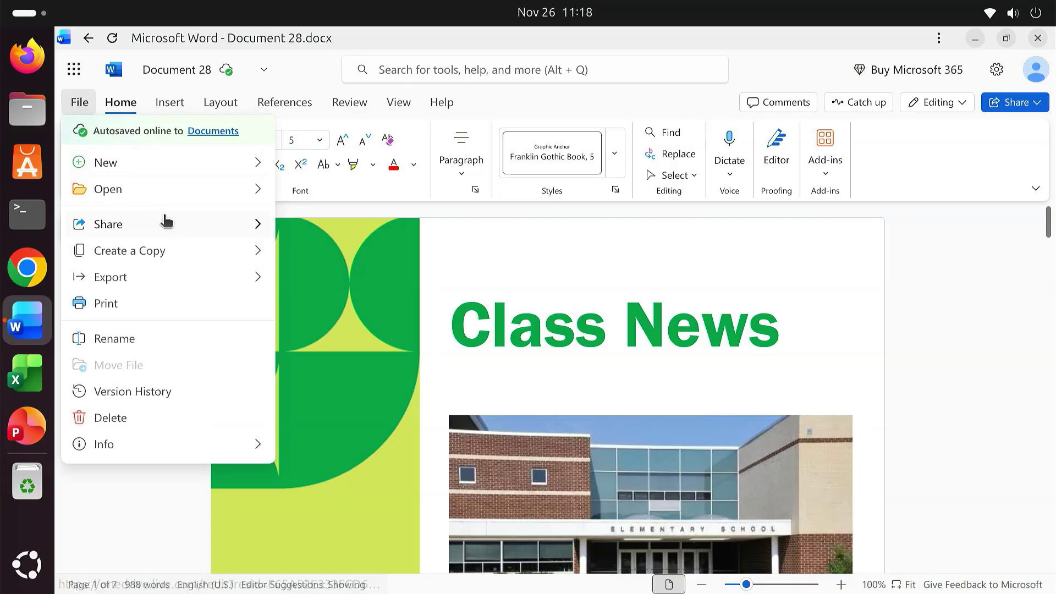
mouse_move(165, 250)
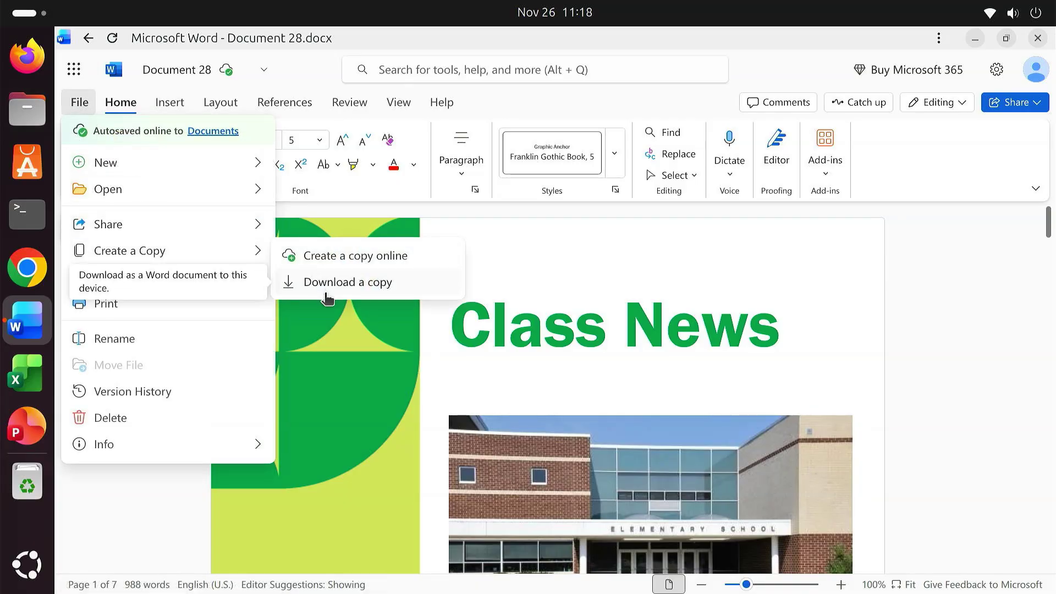
left_click(350, 284)
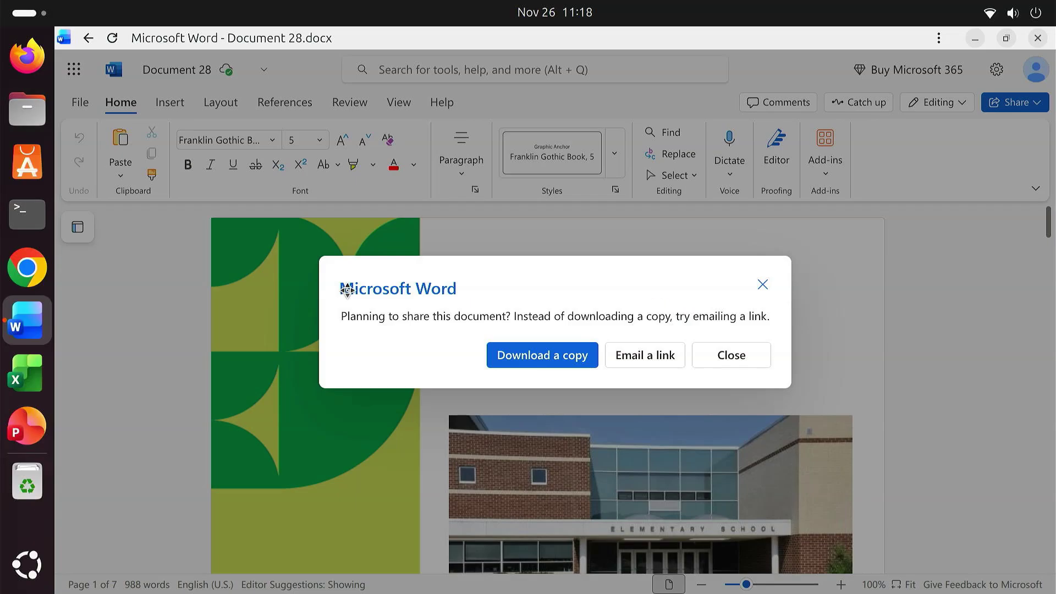
left_click(527, 355)
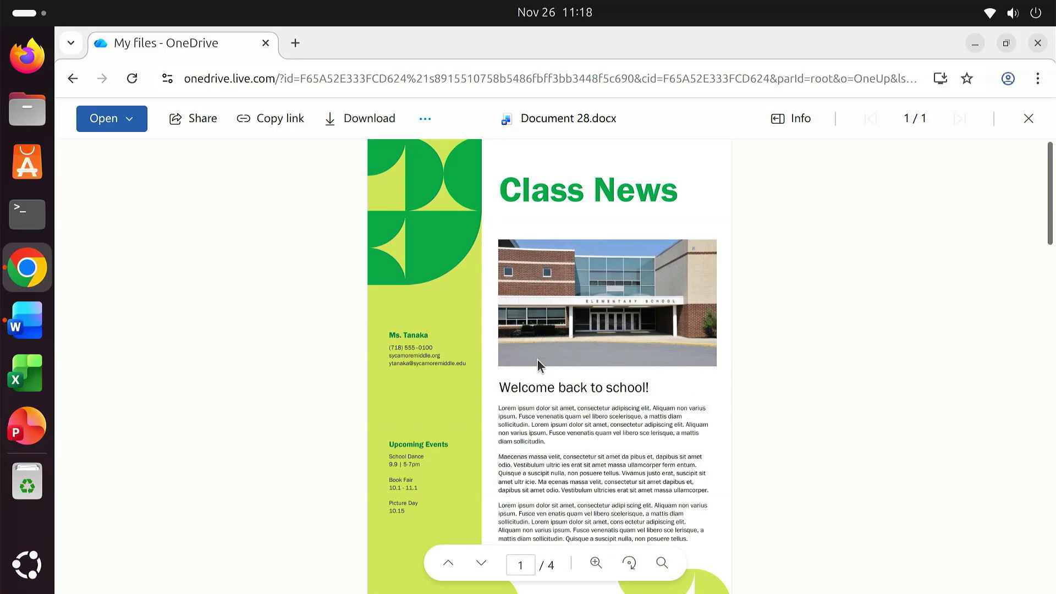
left_click(381, 122)
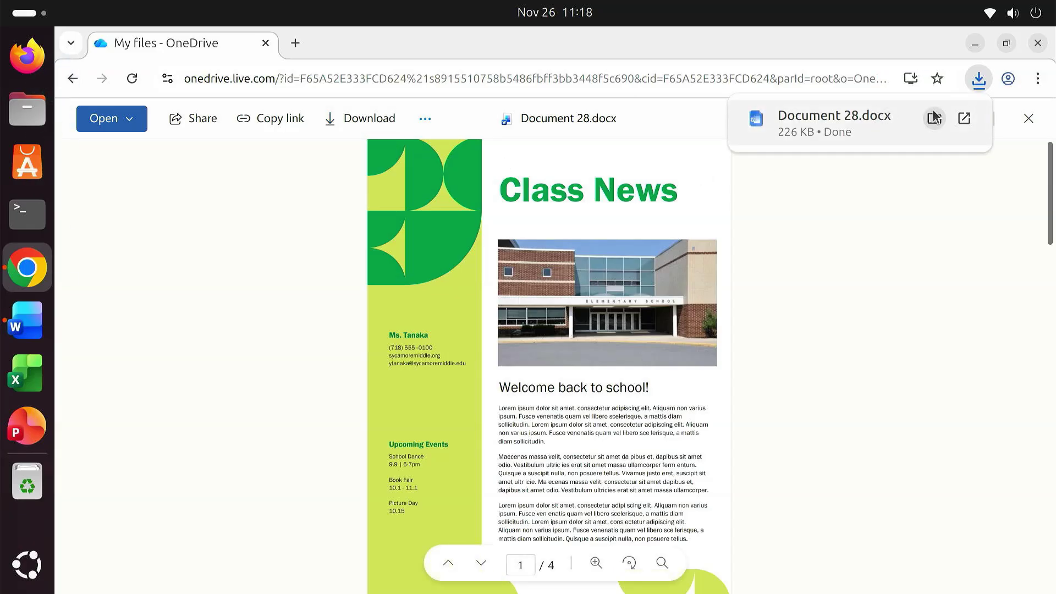
left_click(934, 117)
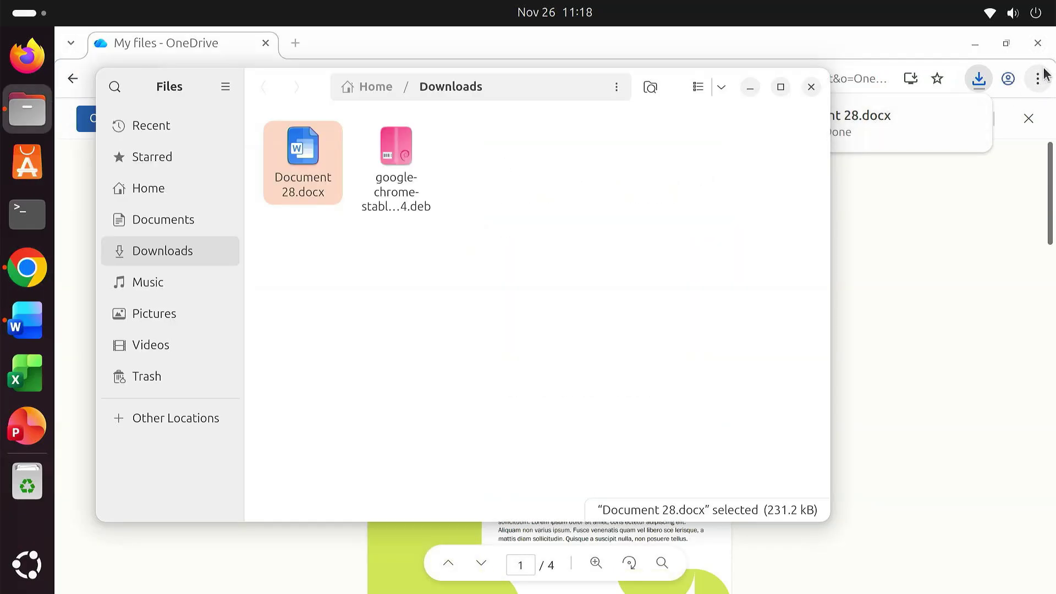
left_click(976, 45)
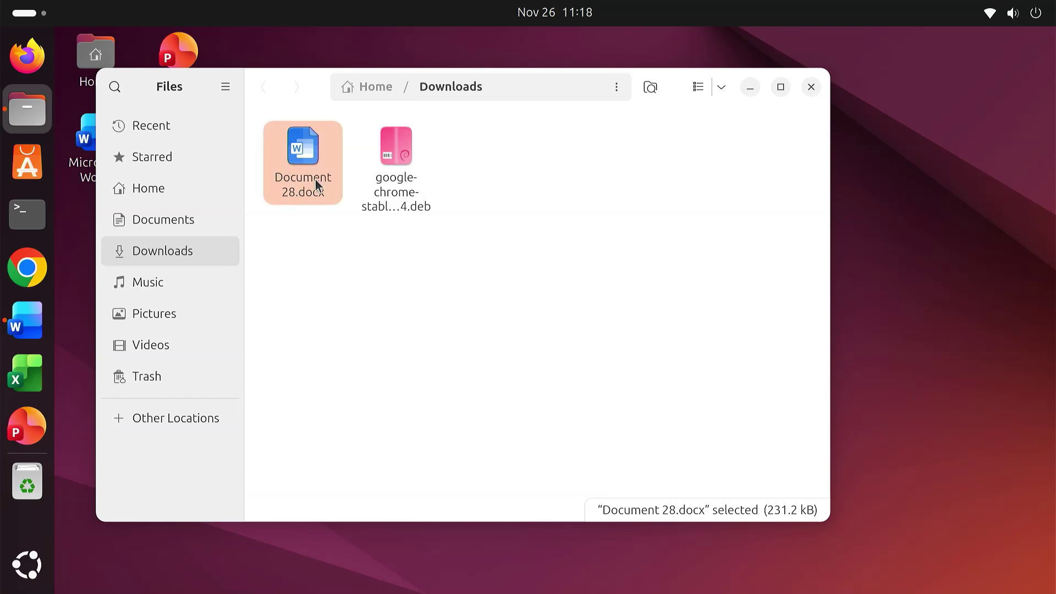
Close the Files window and export Document 28 as a PDF download
left_click(812, 87)
left_click(24, 330)
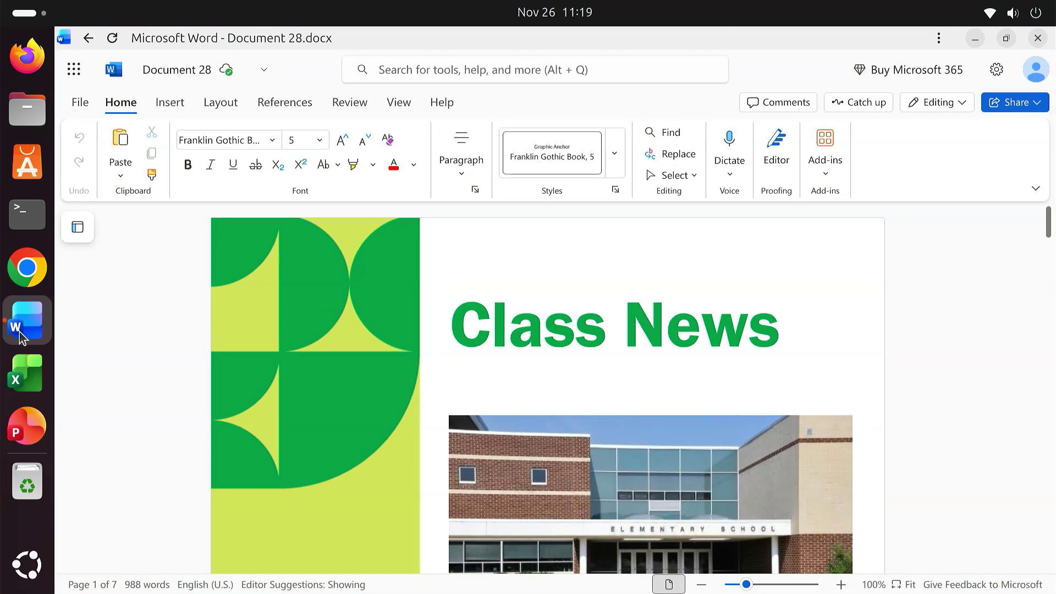
left_click(80, 102)
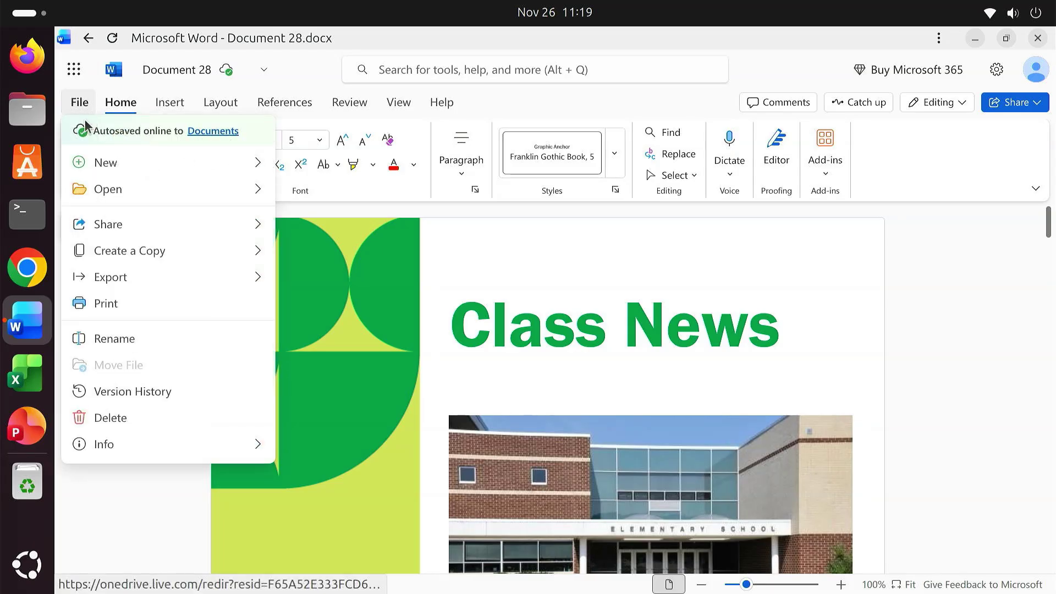
left_click(138, 277)
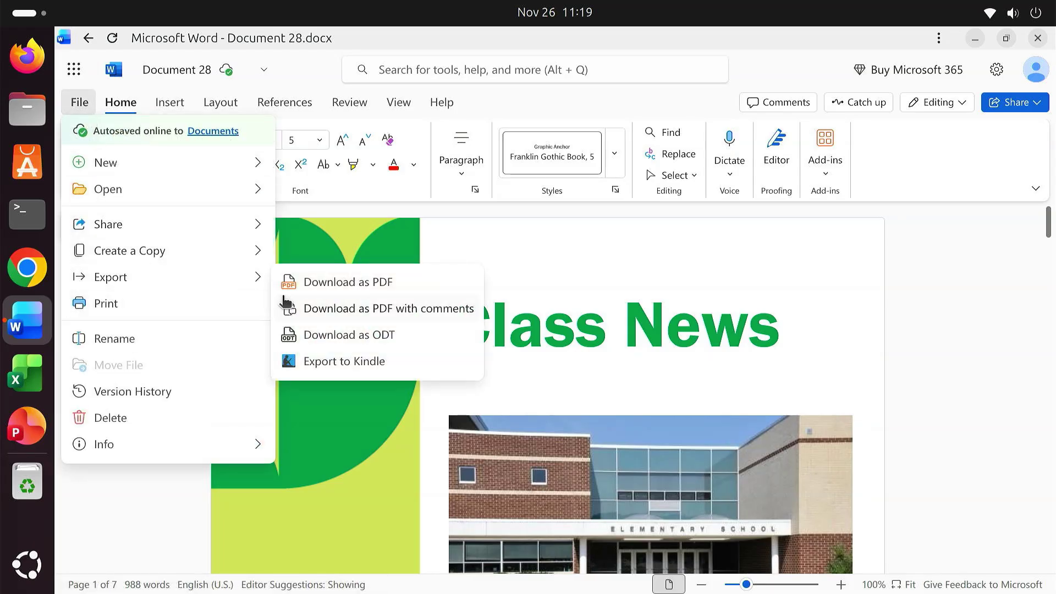
left_click(363, 286)
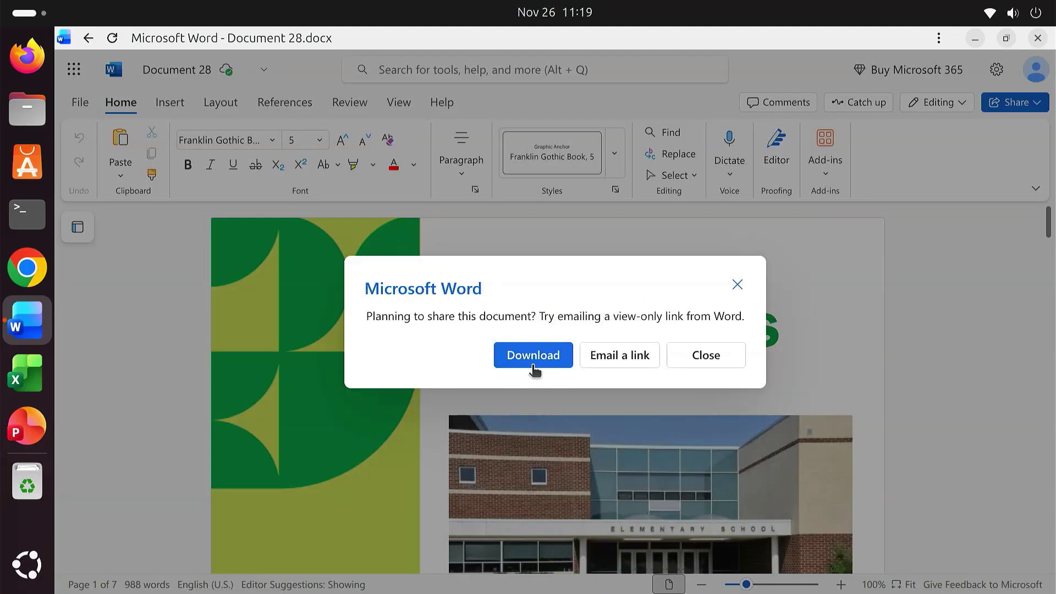
left_click(529, 358)
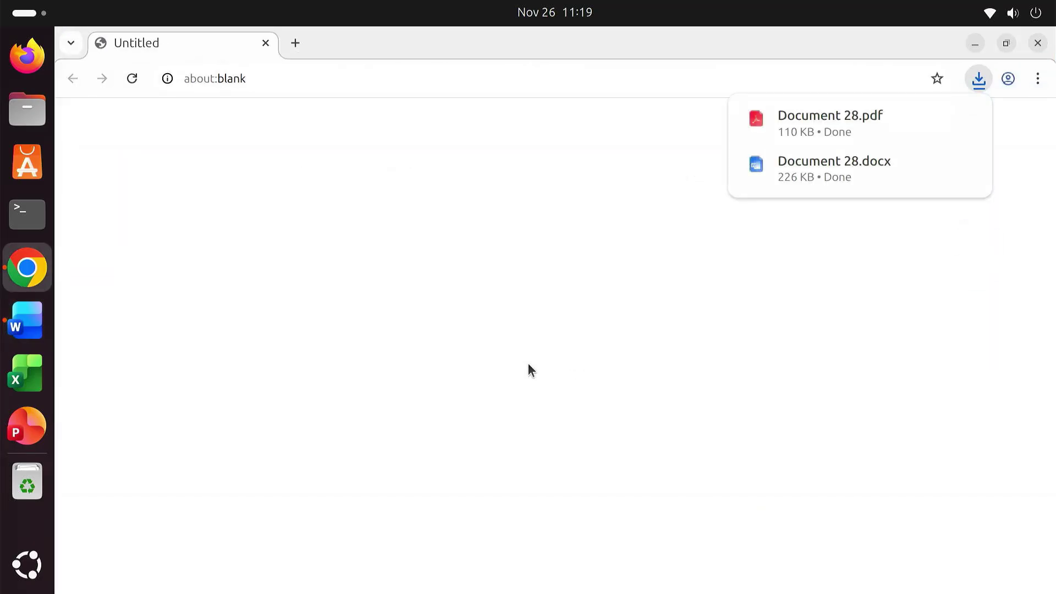
mouse_move(858, 123)
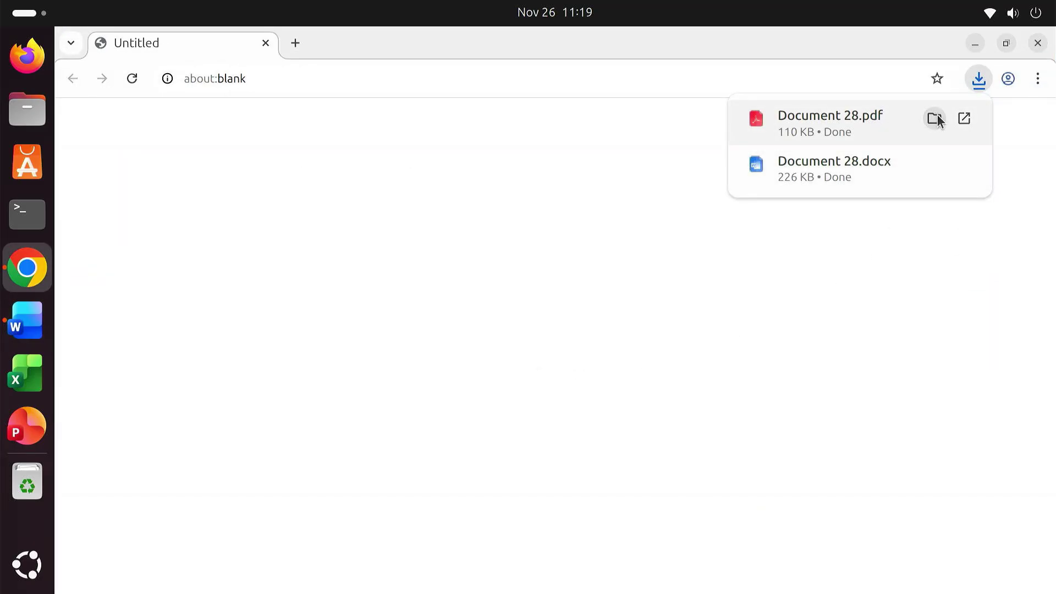
Show Document 28.pdf in Downloads, then close the Chrome and Word windows
left_click(934, 117)
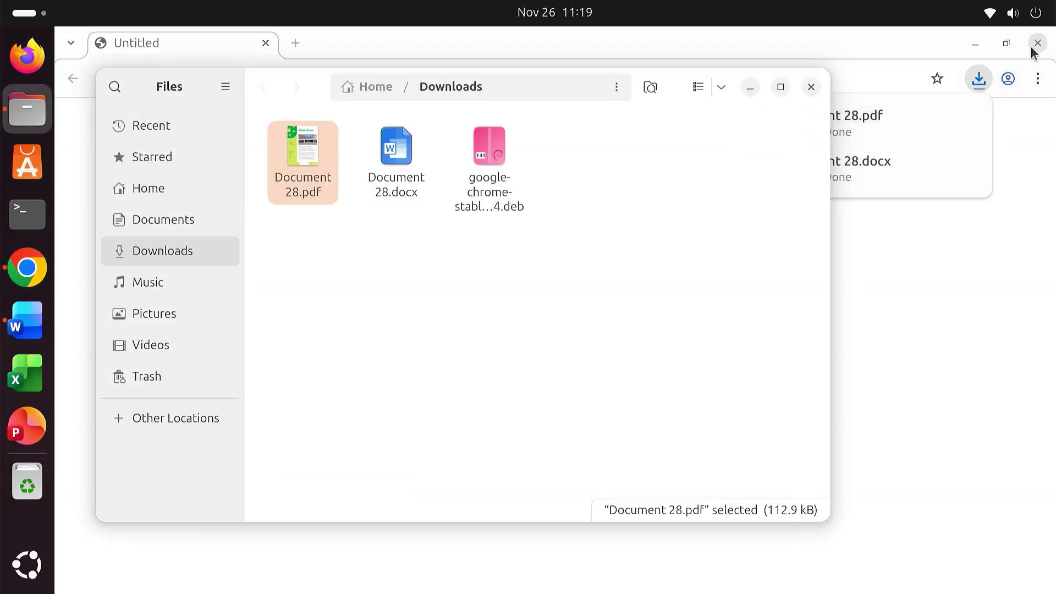
left_click(1038, 43)
left_click(1038, 37)
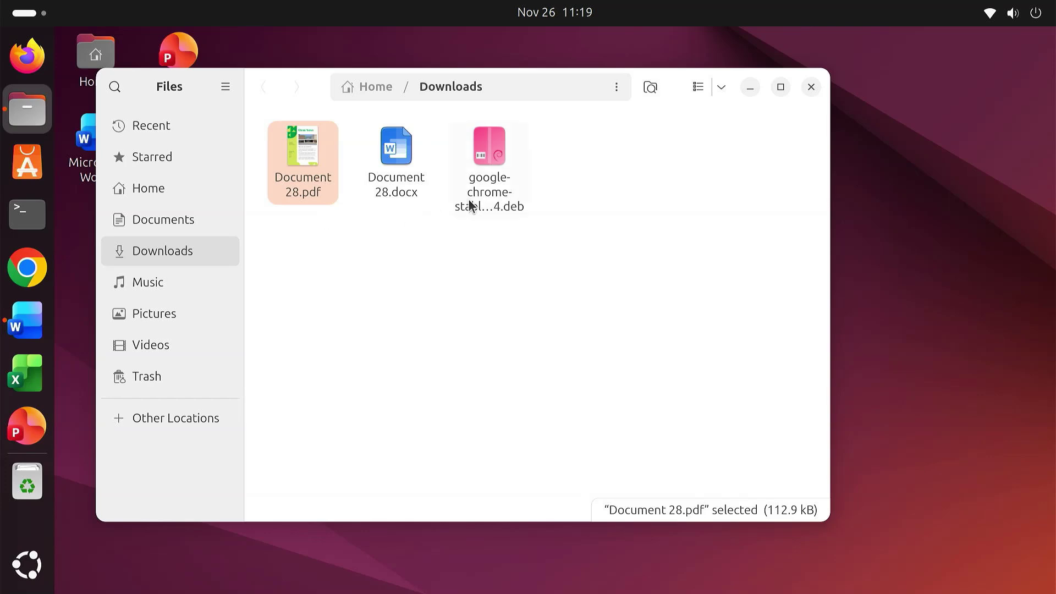
left_click(811, 87)
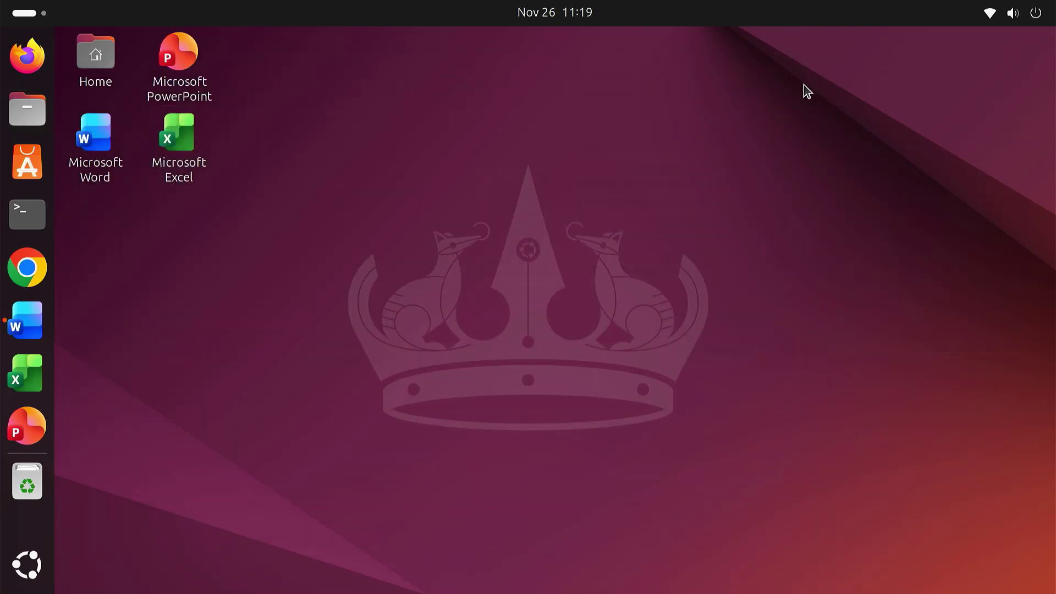
left_click(33, 324)
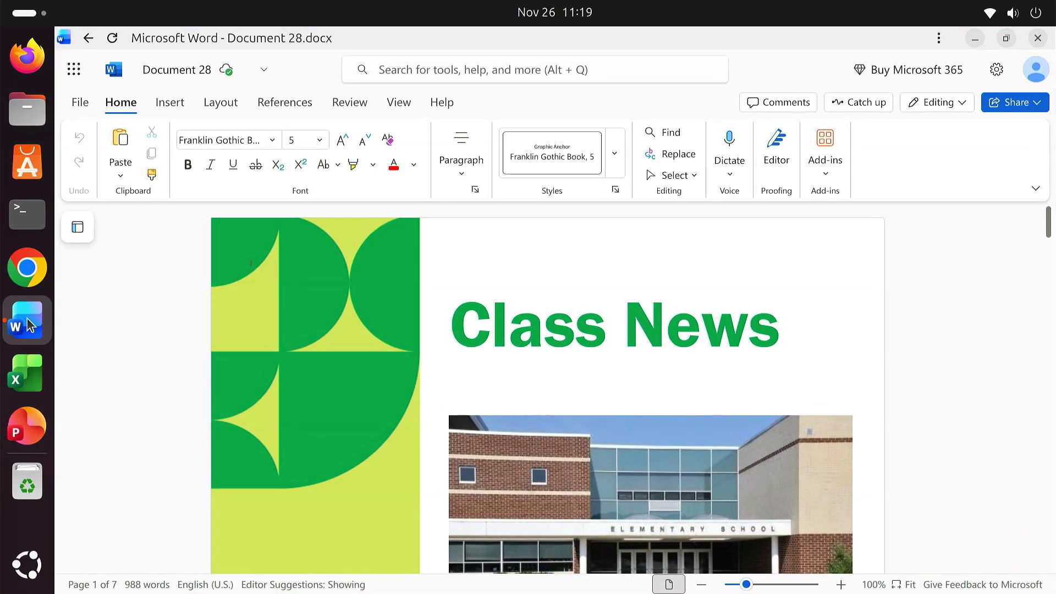
left_click(1037, 39)
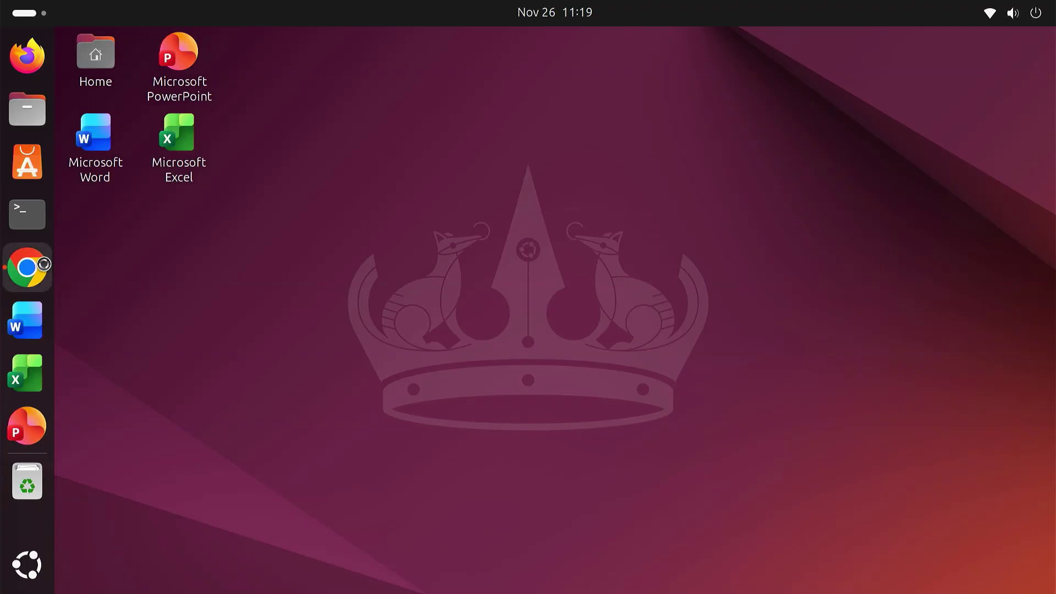
Open a Chrome window and go to chrome://apps to list the installed apps
left_click(43, 264)
left_click(276, 87)
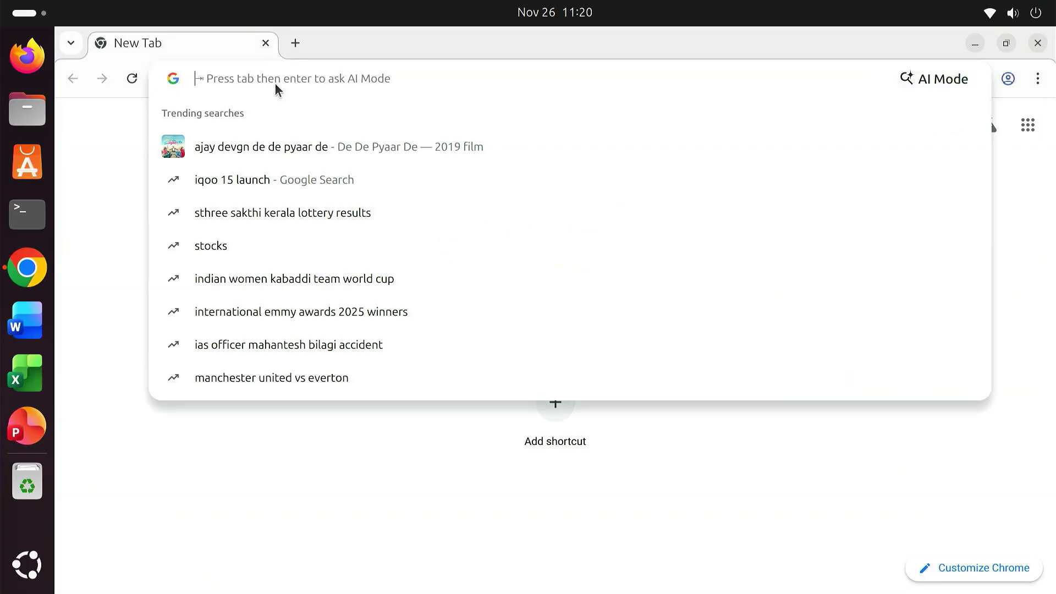
type("chrome:/")
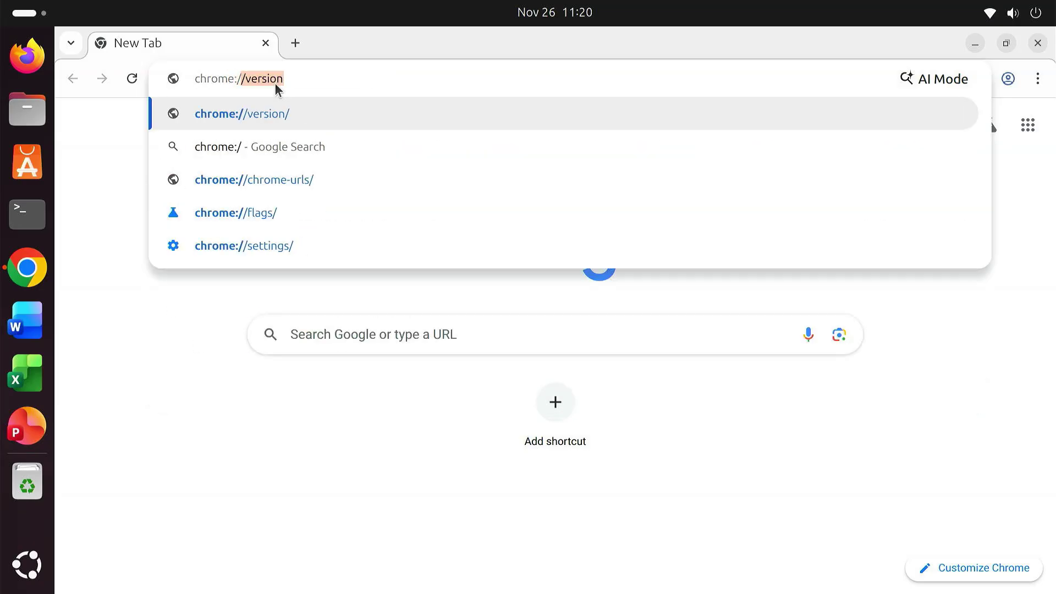
type("/apps")
key("Return")
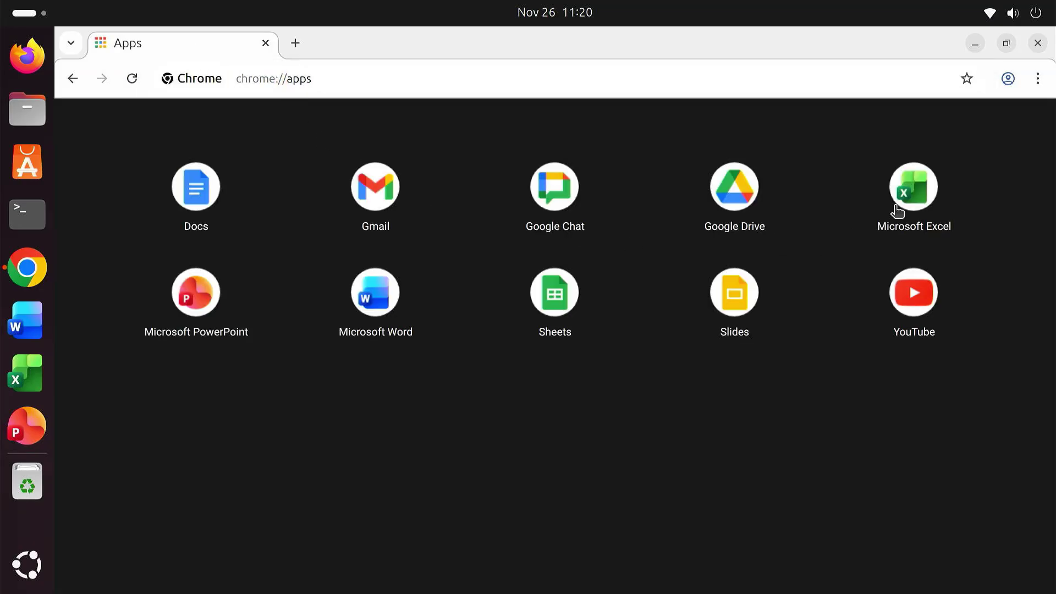
left_click(379, 293)
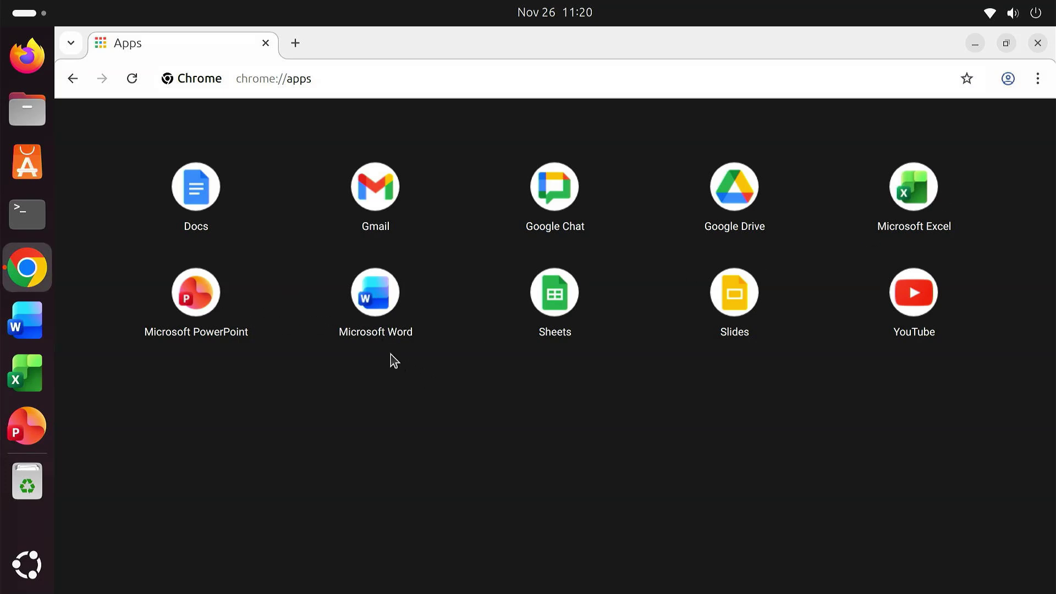
Uninstall the Microsoft Word, Excel and PowerPoint apps in turn, confirming each dialog
right_click(370, 304)
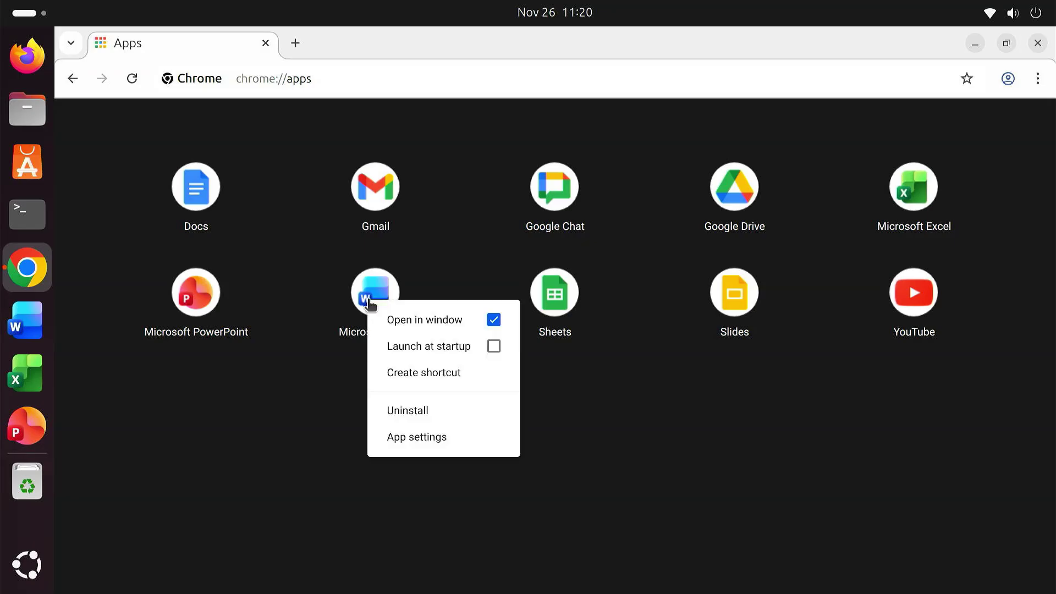
left_click(443, 411)
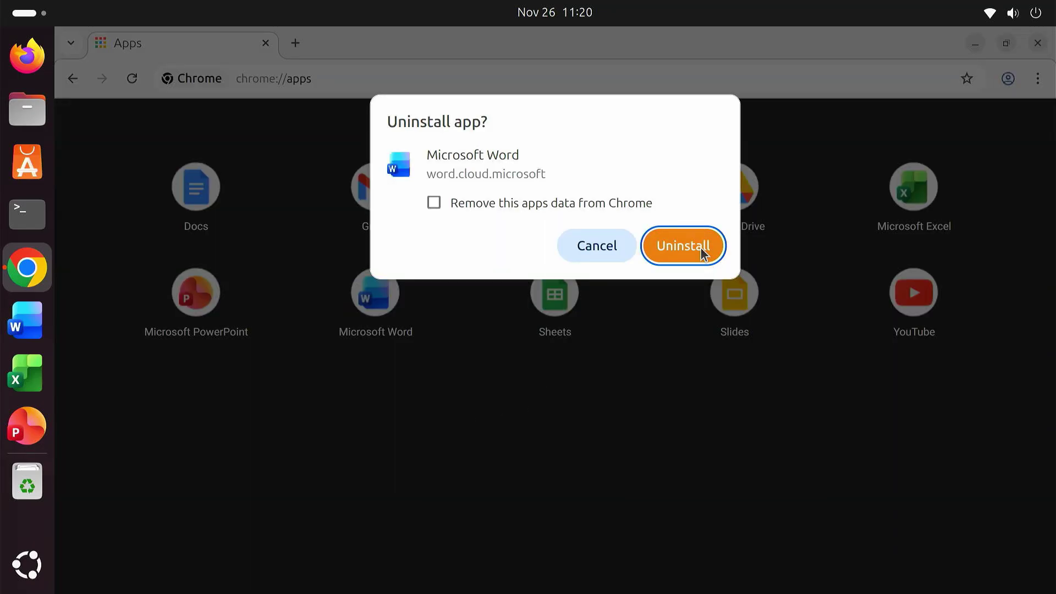
left_click(700, 248)
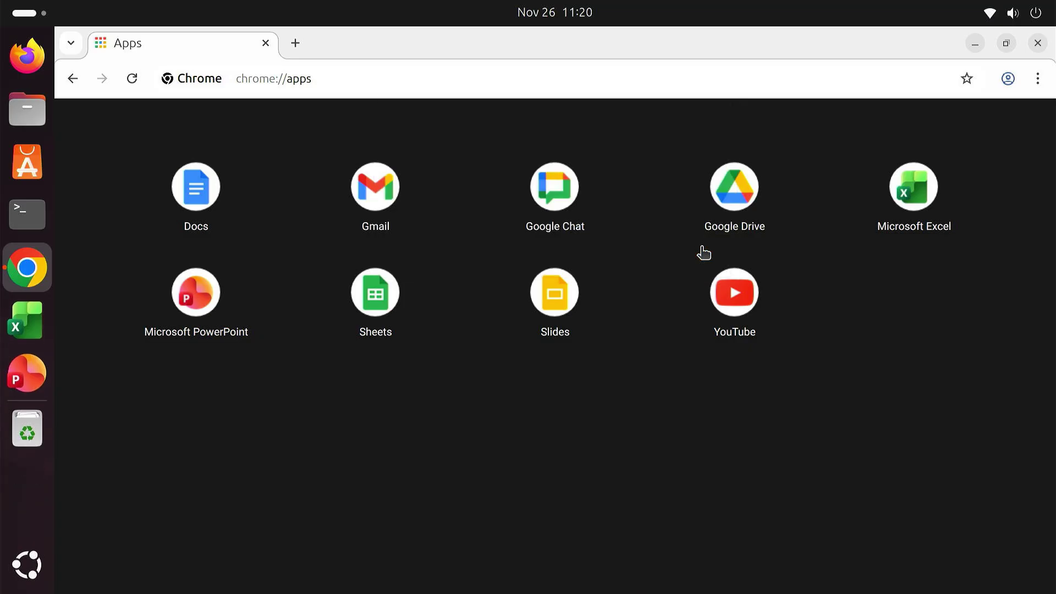
right_click(932, 193)
left_click(848, 301)
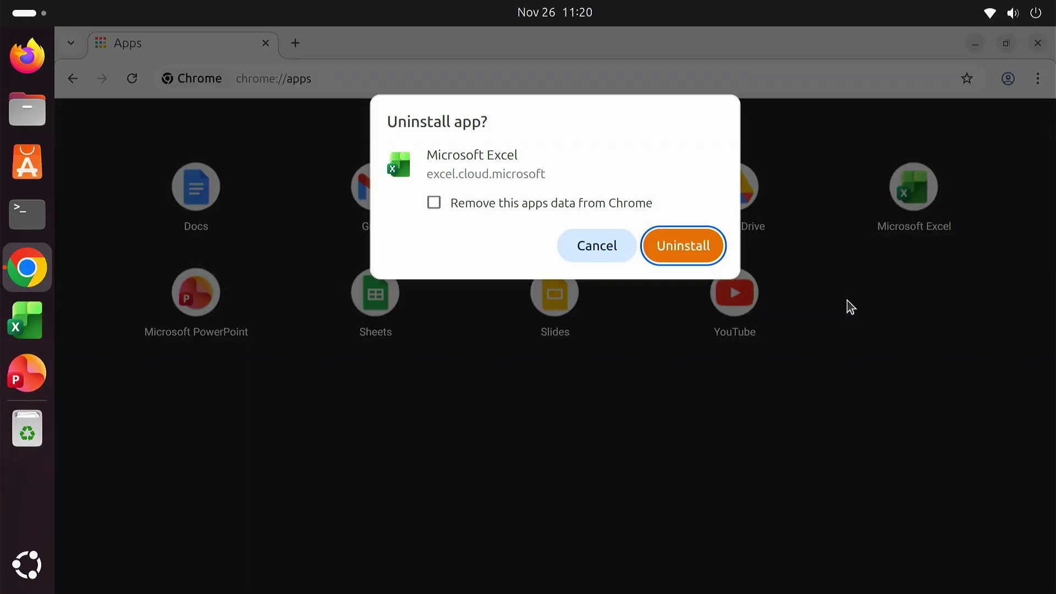
left_click(684, 247)
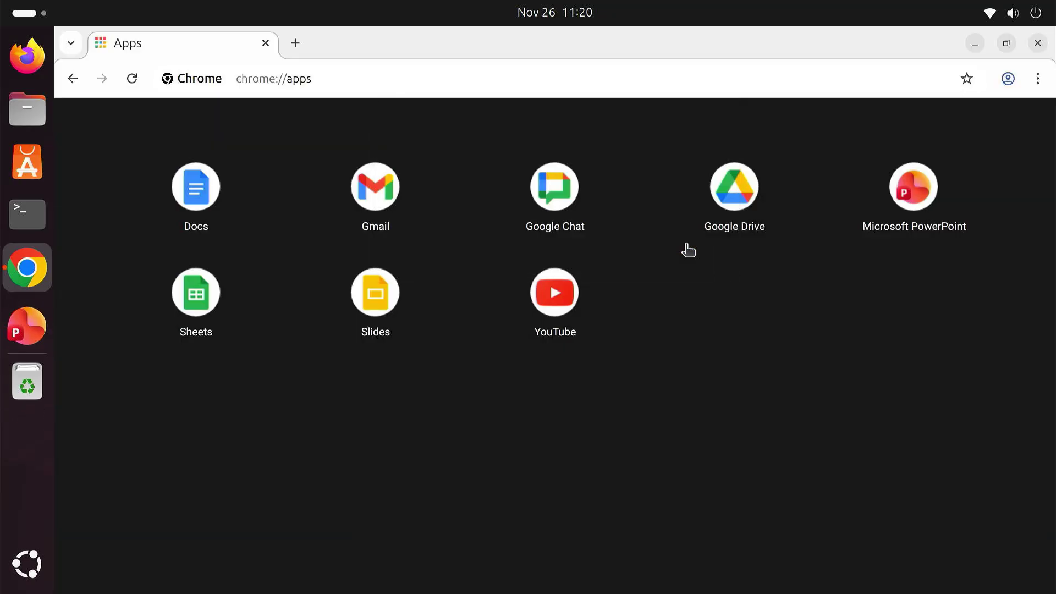
right_click(915, 198)
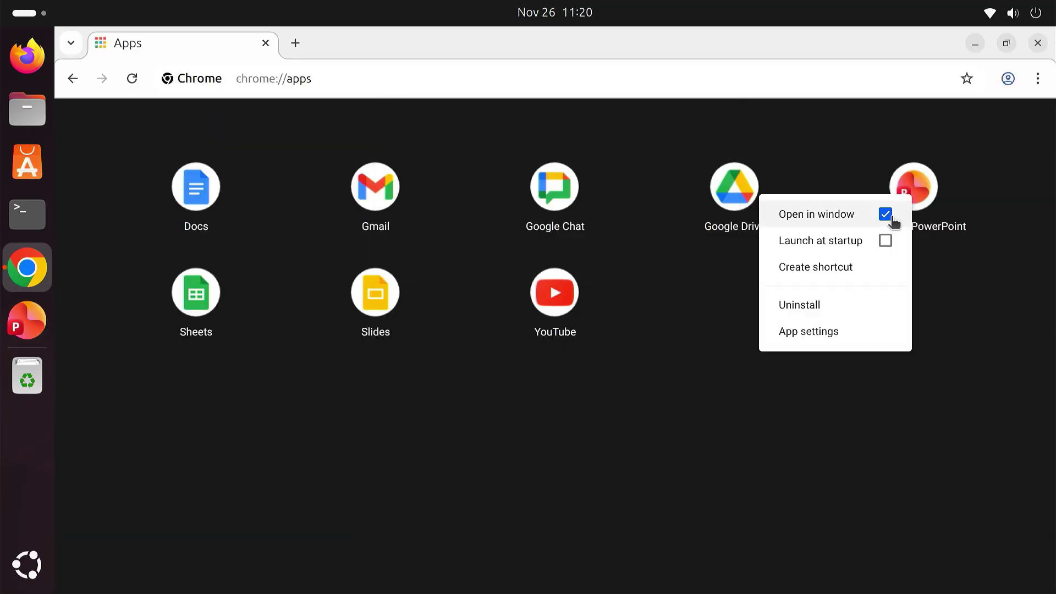
left_click(822, 312)
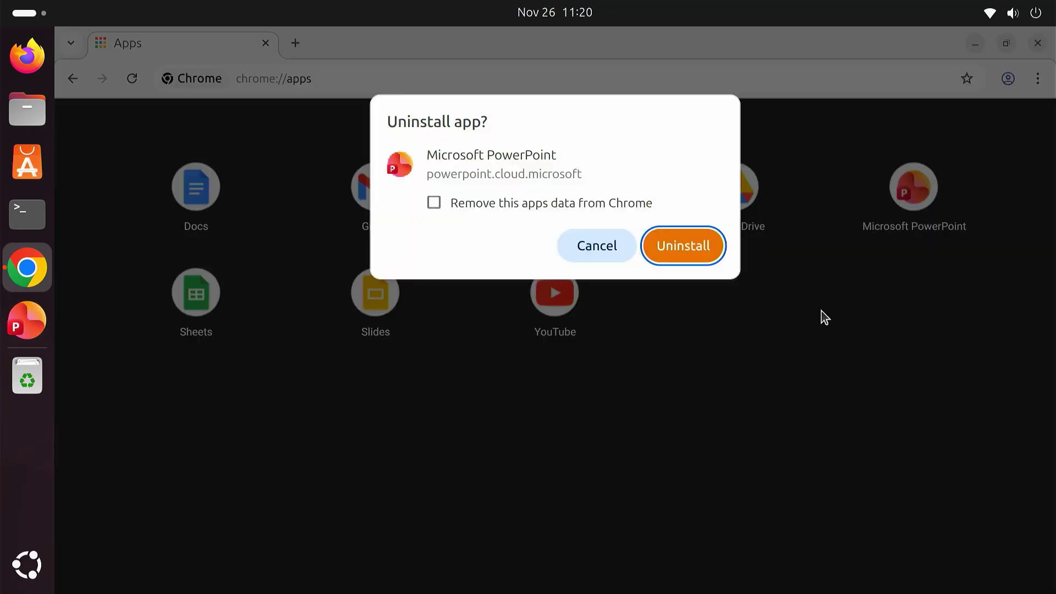
left_click(693, 253)
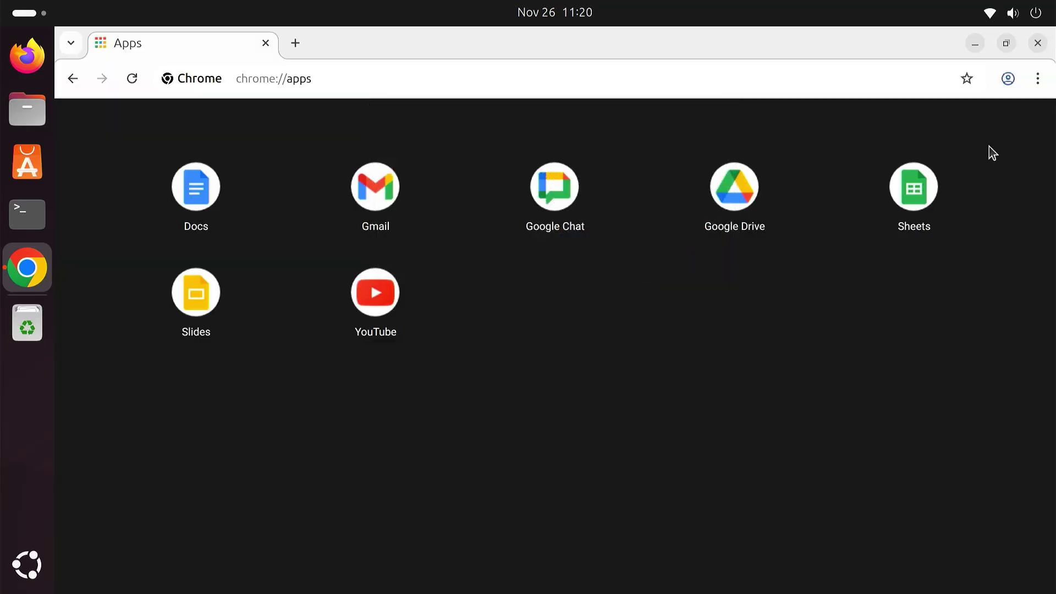
Close Chrome, open Terminal, and paste 'sudo dpkg -r google-chrome-stable' at the prompt
left_click(1037, 43)
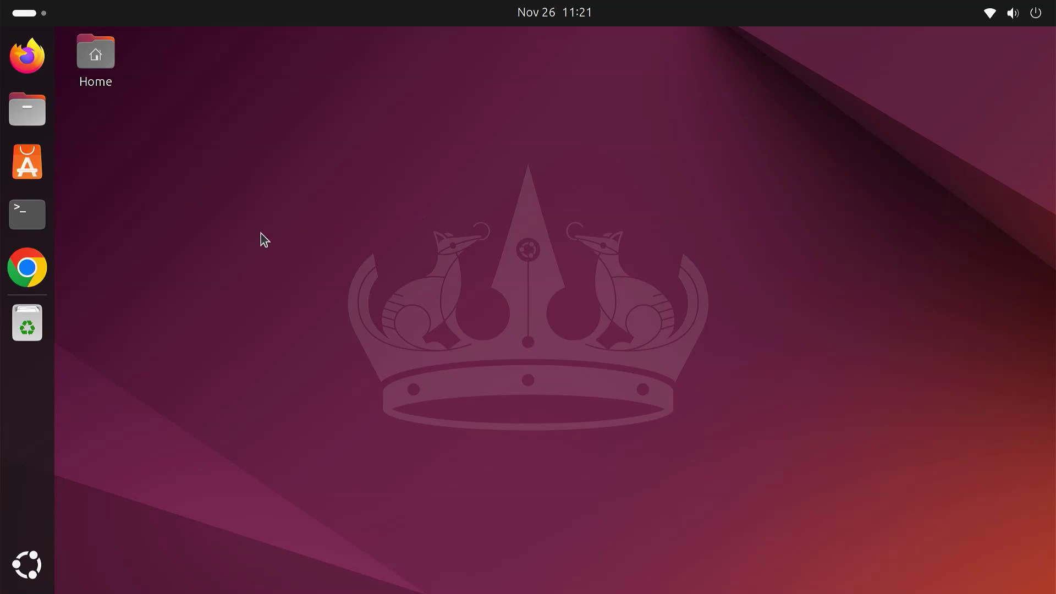
left_click(27, 222)
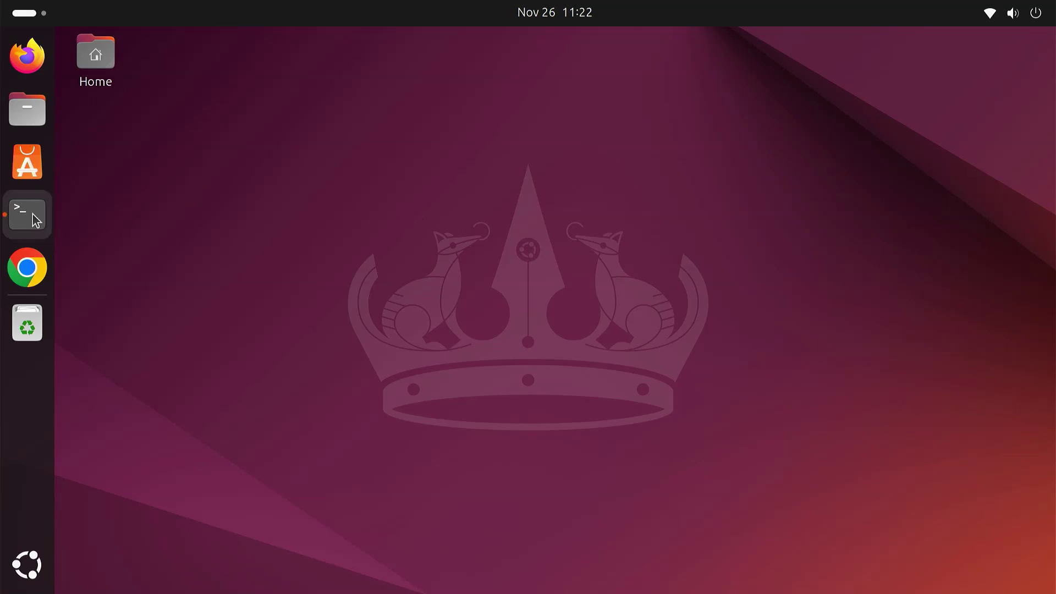
right_click(238, 123)
left_click(293, 184)
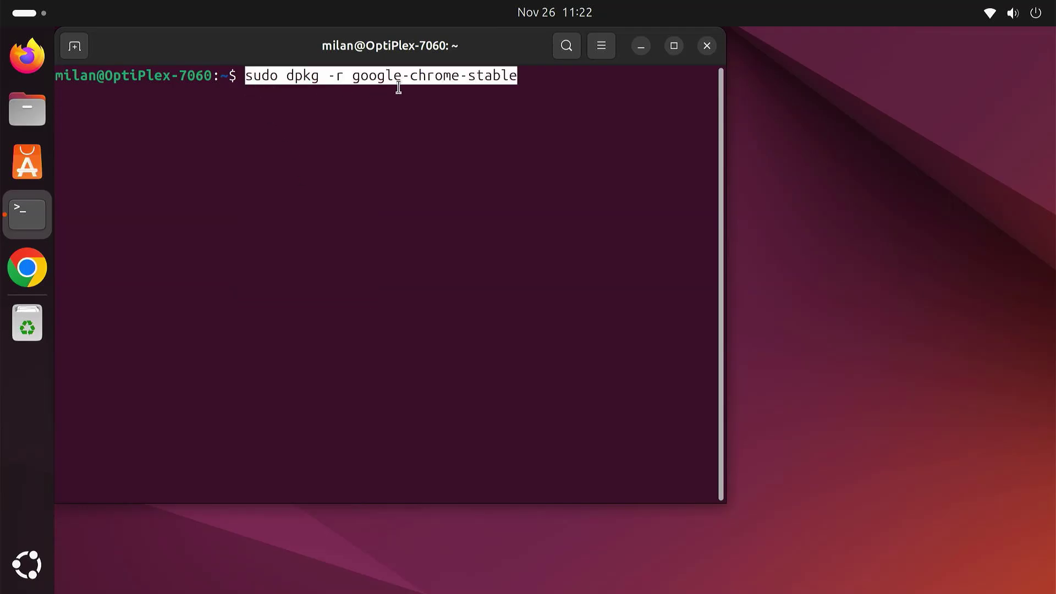